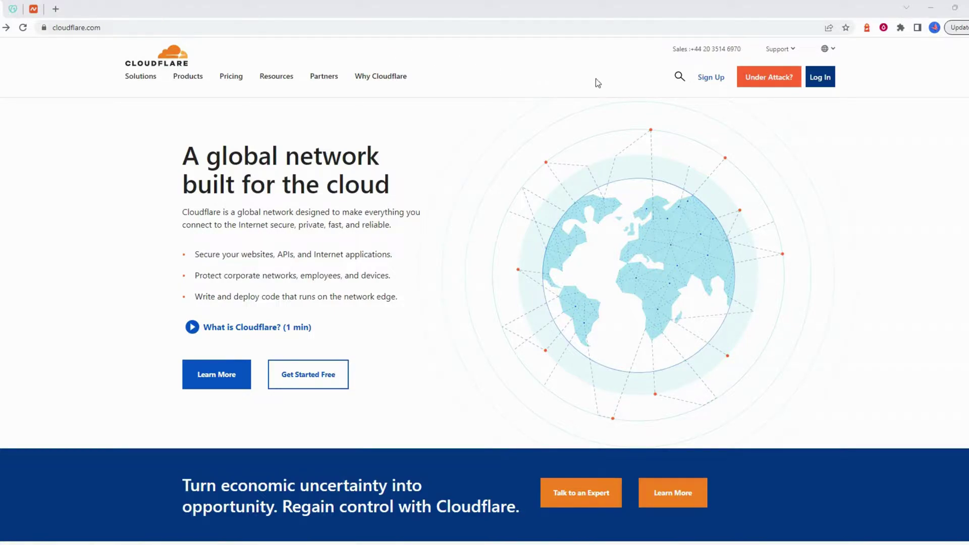
# - Sign in to Cloudflare through the login page to reach the Home list of active sites
pyautogui.click(648, 30)
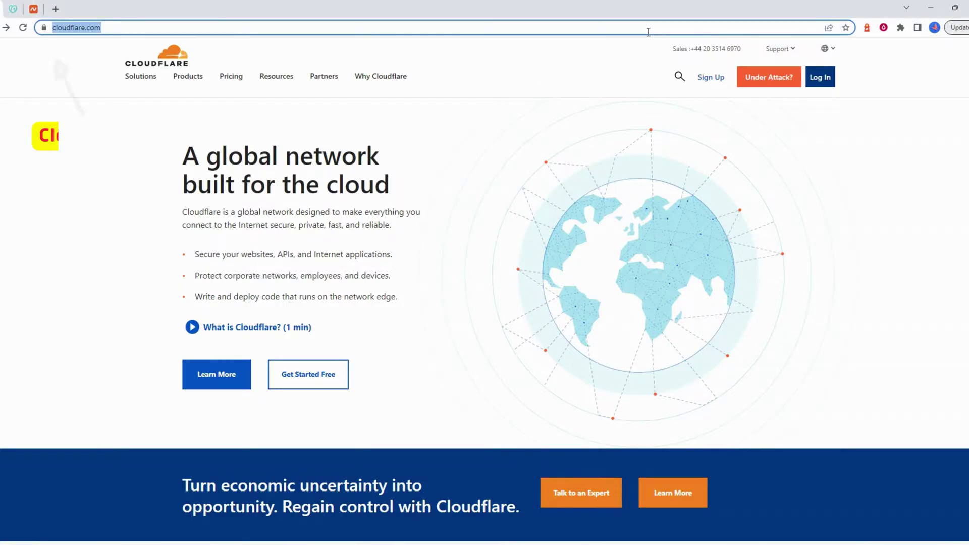
pyautogui.click(711, 78)
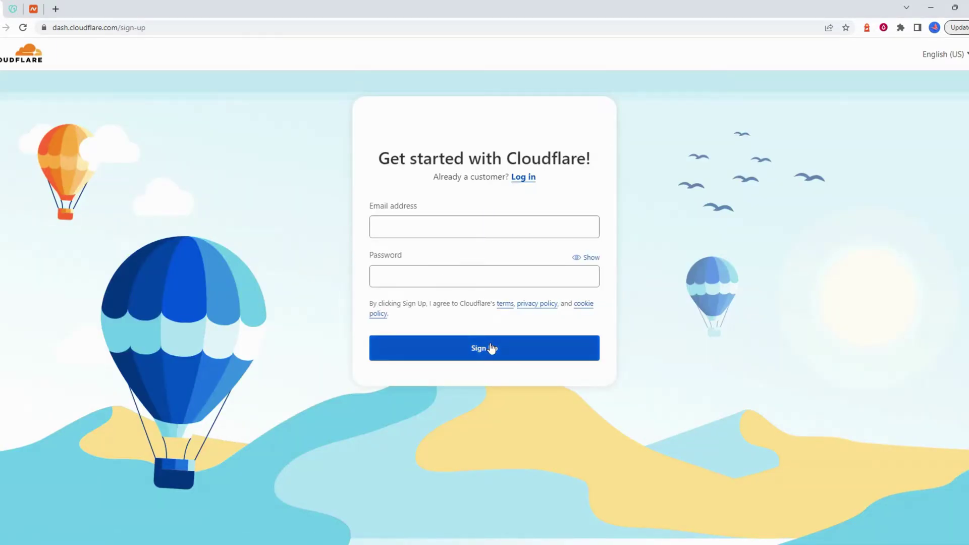
pyautogui.click(524, 178)
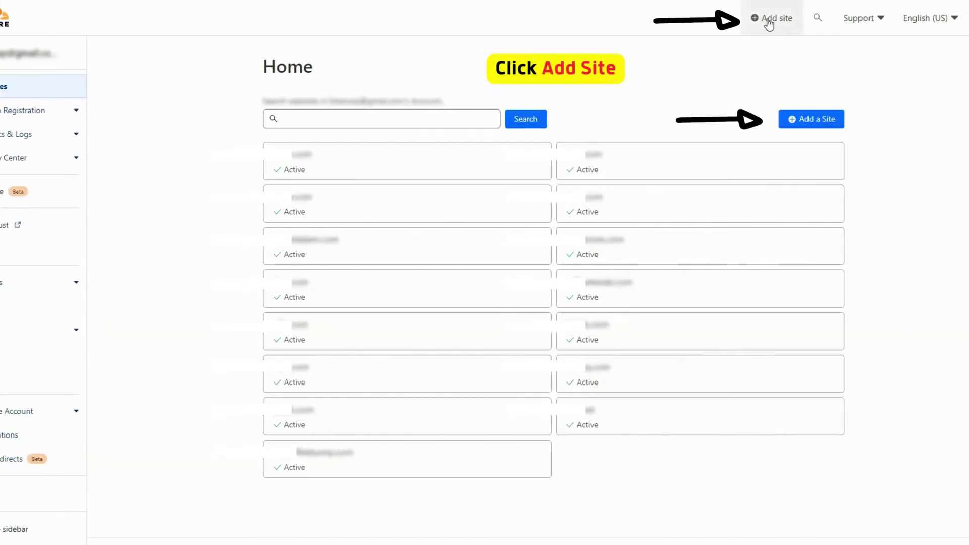
# - Enter the bare domain in the Add a Site form and submit it
pyautogui.click(815, 123)
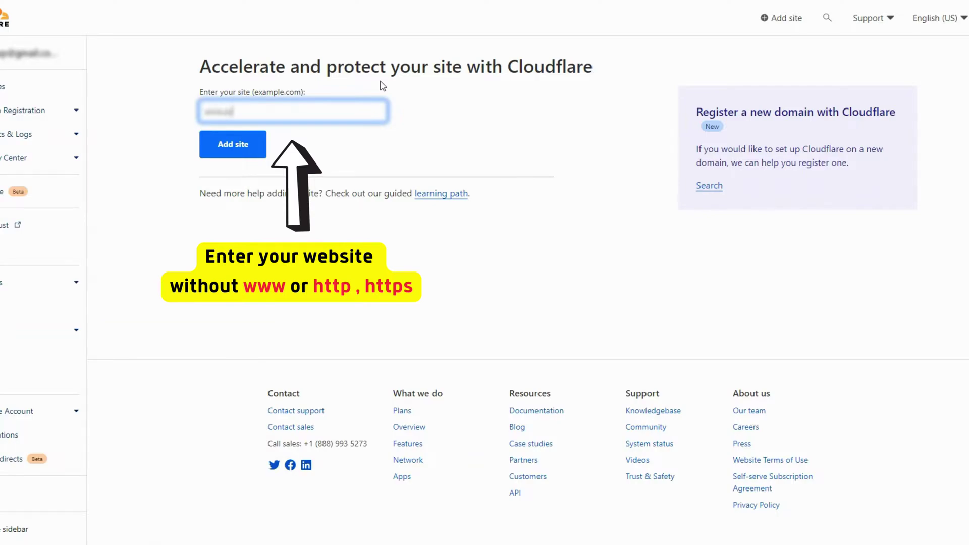
pyautogui.click(240, 147)
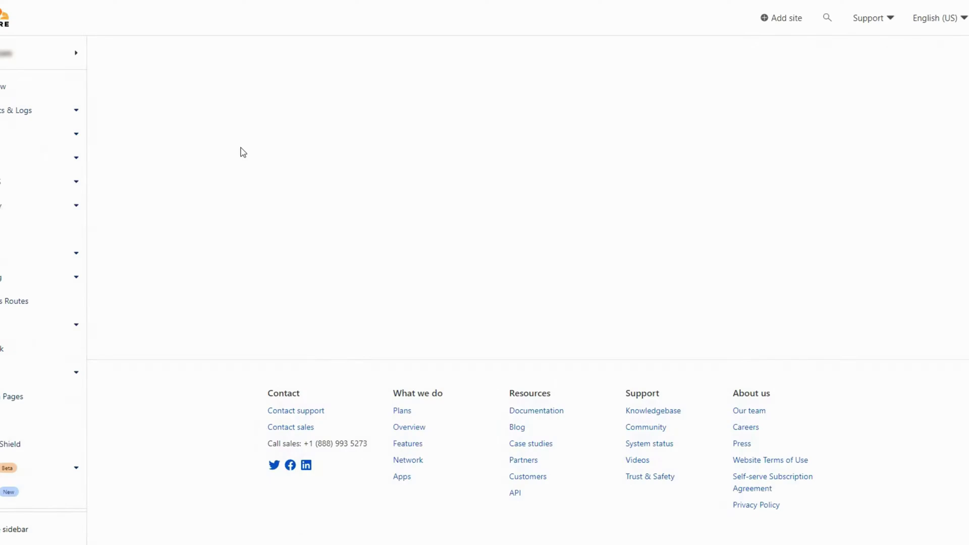
# - Choose the Free plan and let the scan import the A record and two proxied CNAMEs
pyautogui.scroll(-5, 309, 134)
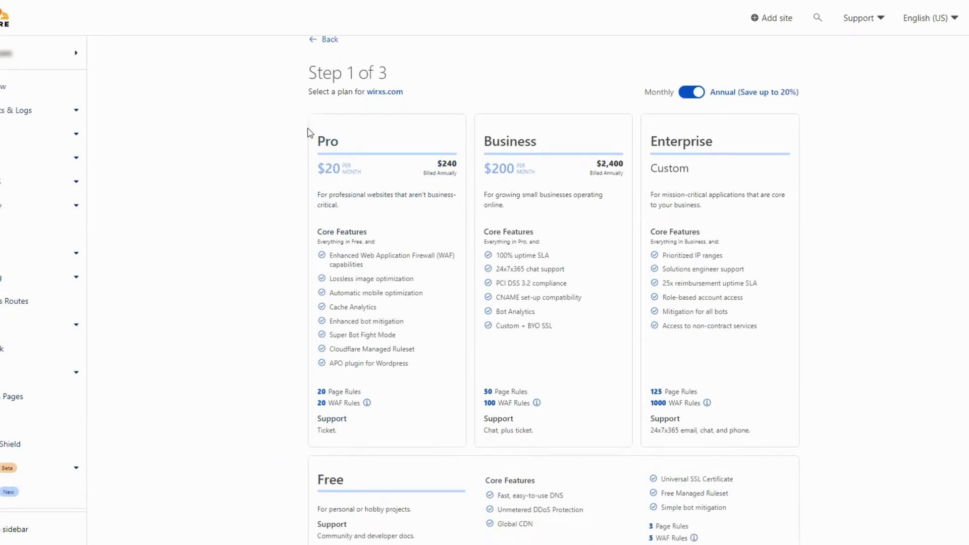
pyautogui.click(353, 277)
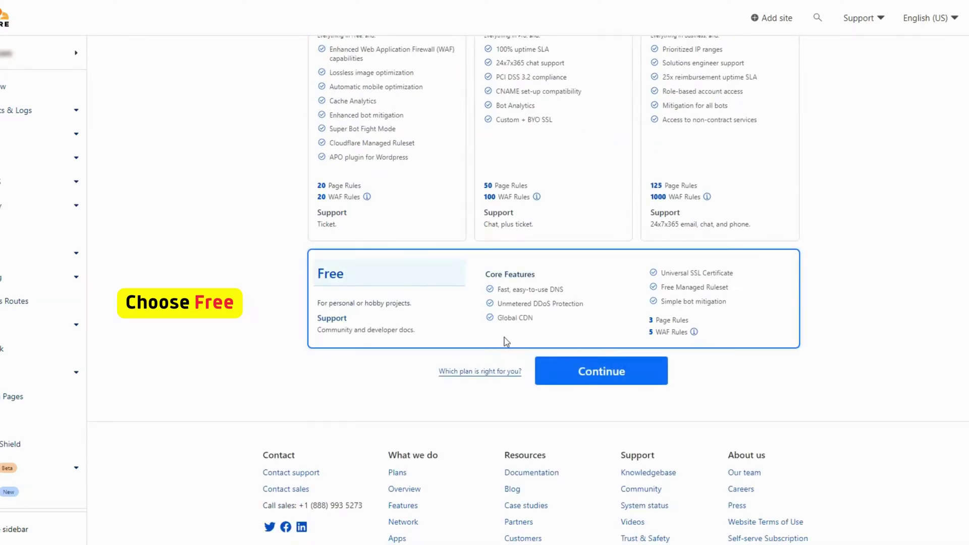
pyautogui.click(582, 373)
pyautogui.moveTo(507, 105)
pyautogui.mouseDown()
pyautogui.moveTo(599, 108)
pyautogui.moveTo(516, 100)
pyautogui.mouseUp()
pyautogui.scroll(-5, 515, 147)
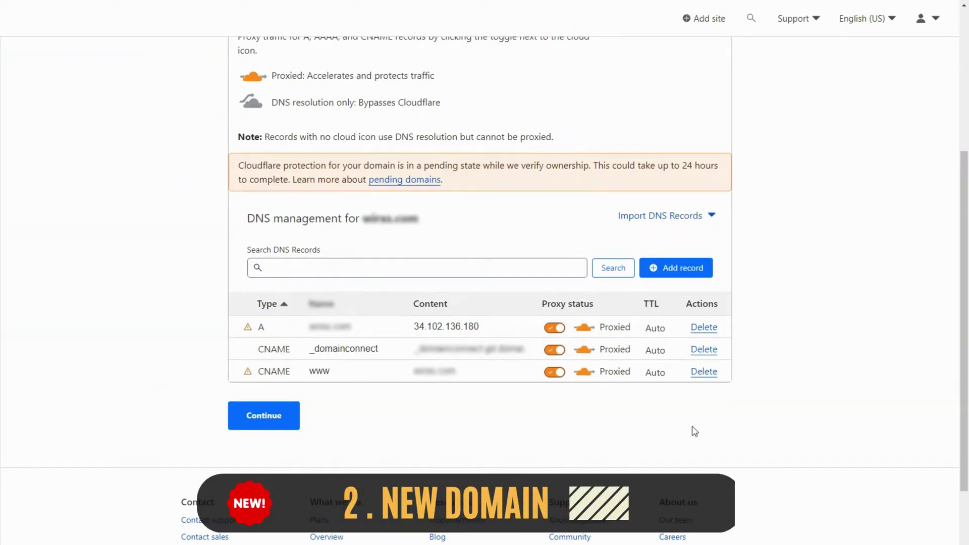
# - Begin deleting the A record for 34.102.136.180, then cancel so it is kept
pyautogui.click(704, 330)
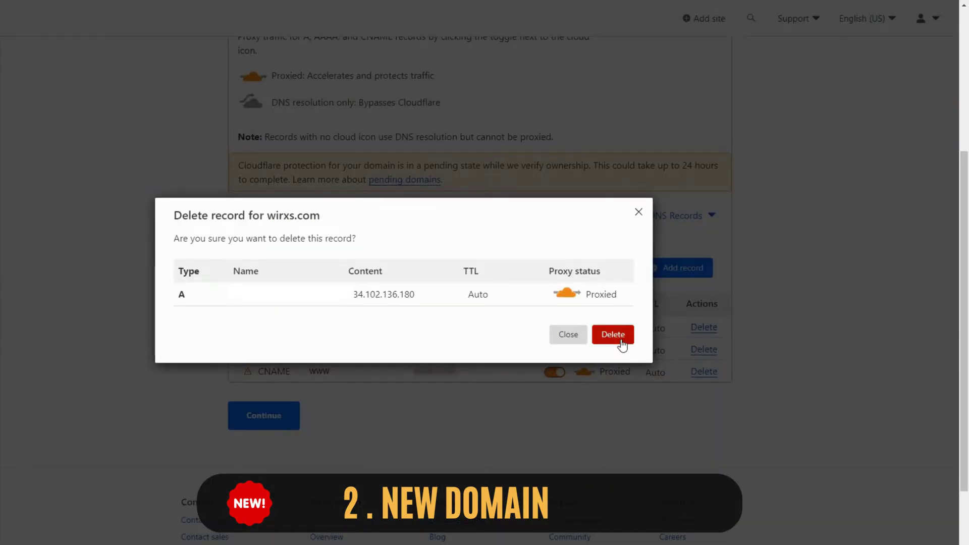
pyautogui.click(572, 340)
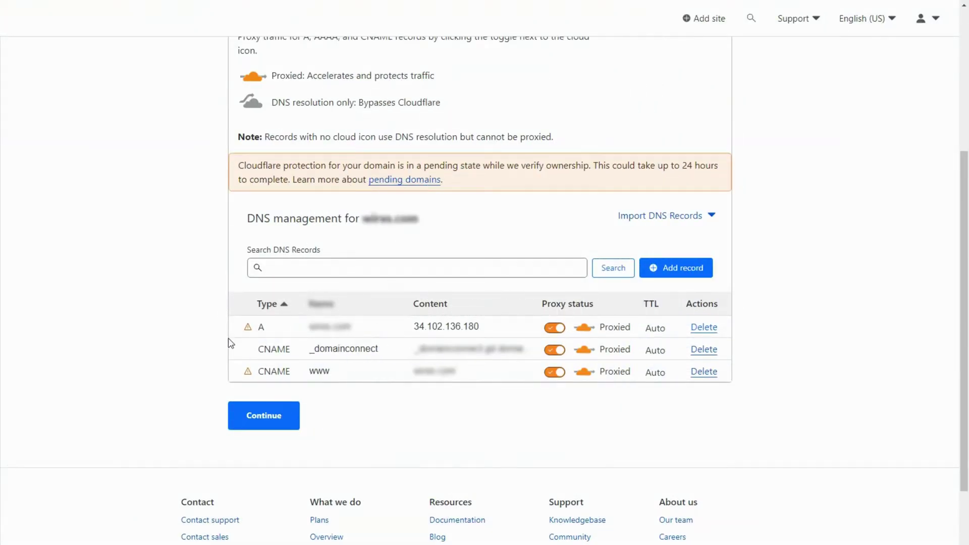
# - Accept the DNS records and note the old ns49/ns50.domaincontrol.com and new norman.ns.cloudflare.com nameservers
pyautogui.click(277, 425)
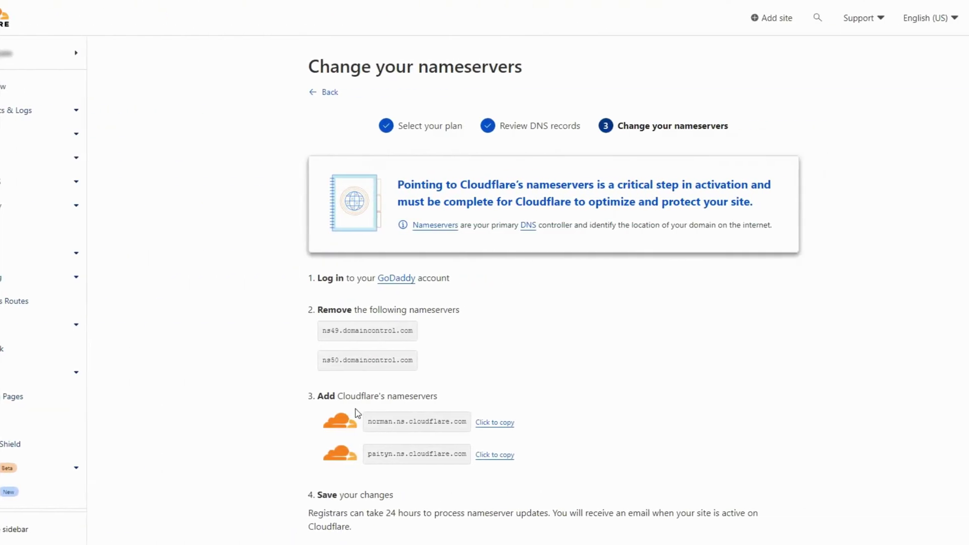
pyautogui.scroll(-3, 480, 333)
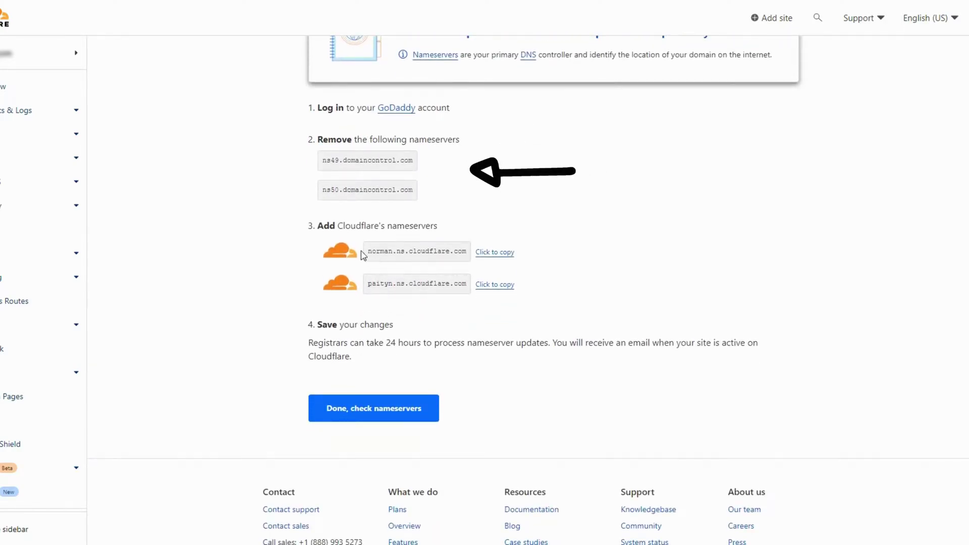
pyautogui.moveTo(322, 161); pyautogui.dragTo(420, 167)
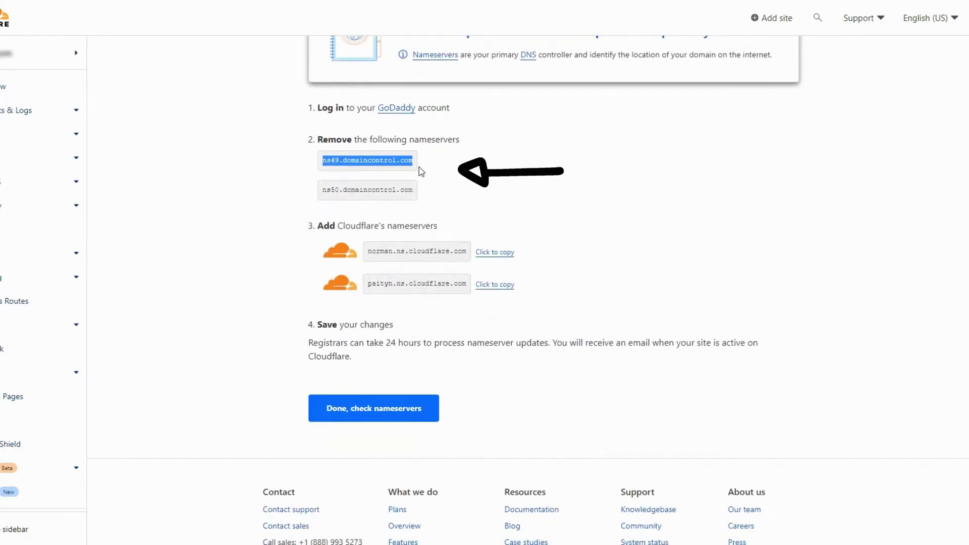
pyautogui.moveTo(322, 191); pyautogui.dragTo(413, 191)
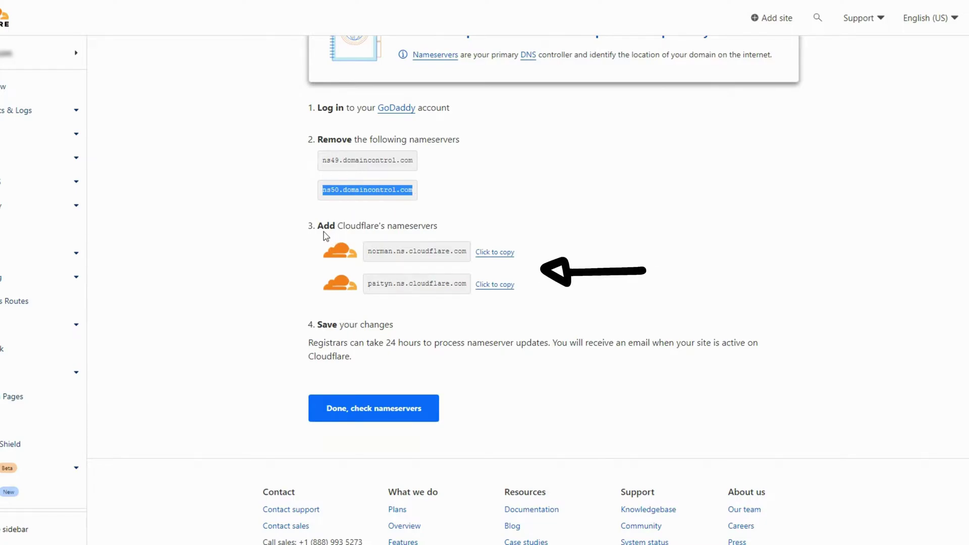
pyautogui.moveTo(369, 251); pyautogui.dragTo(469, 253)
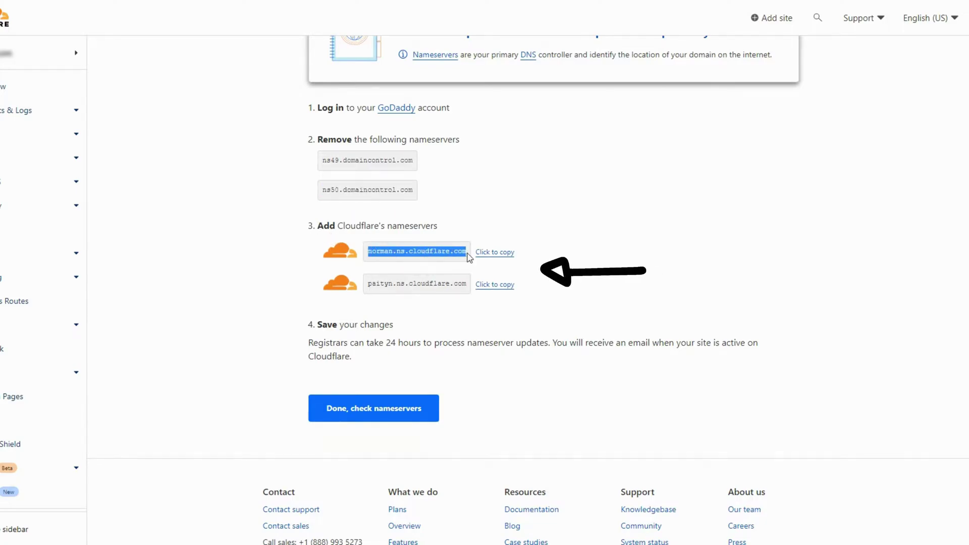
pyautogui.click(492, 238)
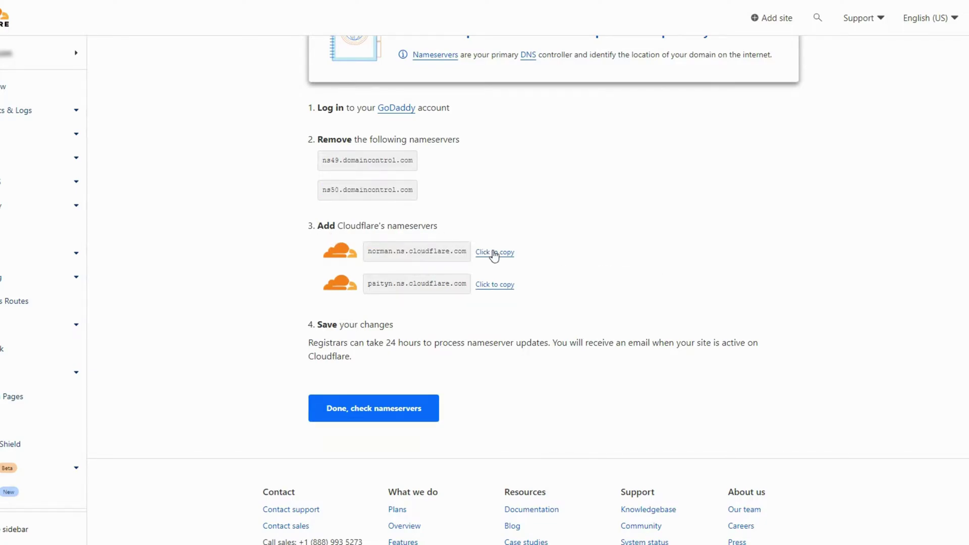
# - Copy norman.ns.cloudflare.com, then sign in to GoDaddy with the account email and password
pyautogui.click(494, 253)
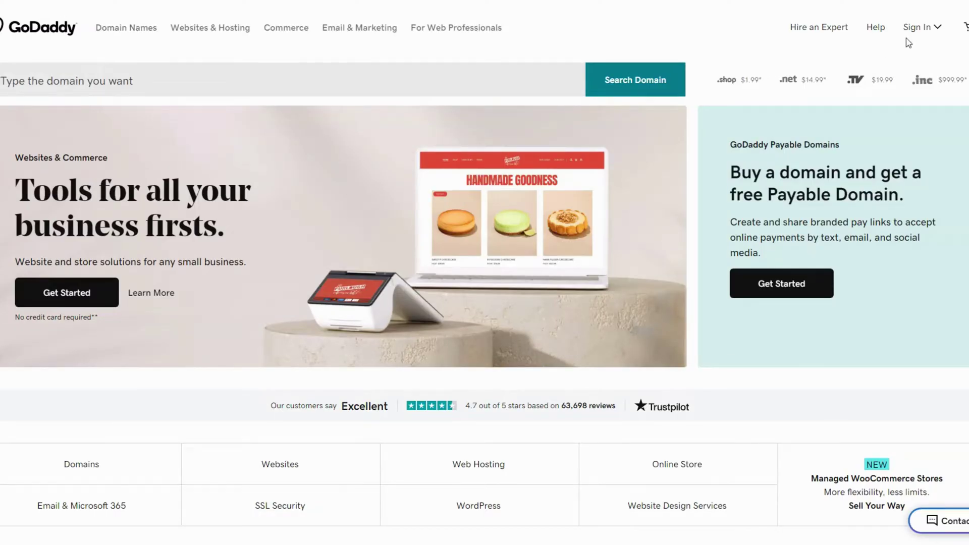
pyautogui.click(925, 34)
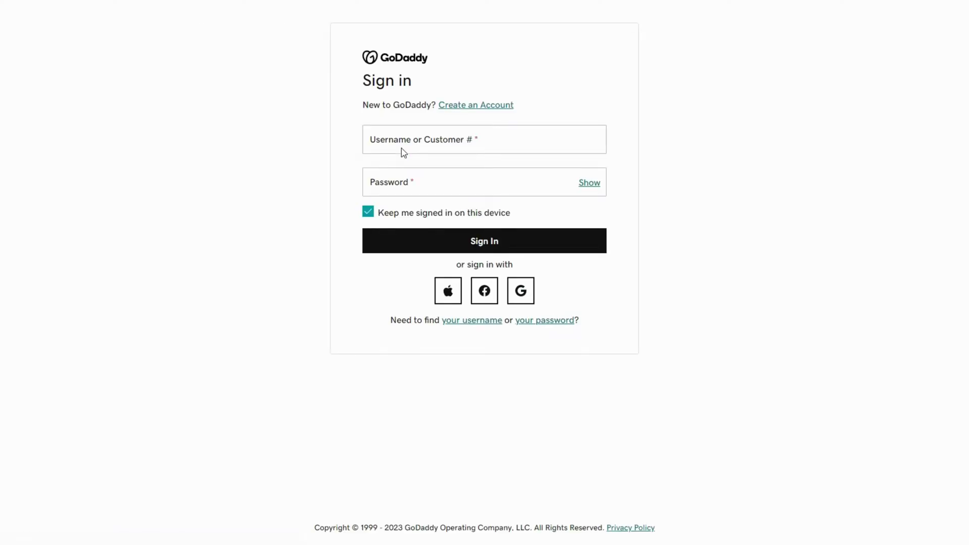
pyautogui.press('Tab')
pyautogui.press('Tab')
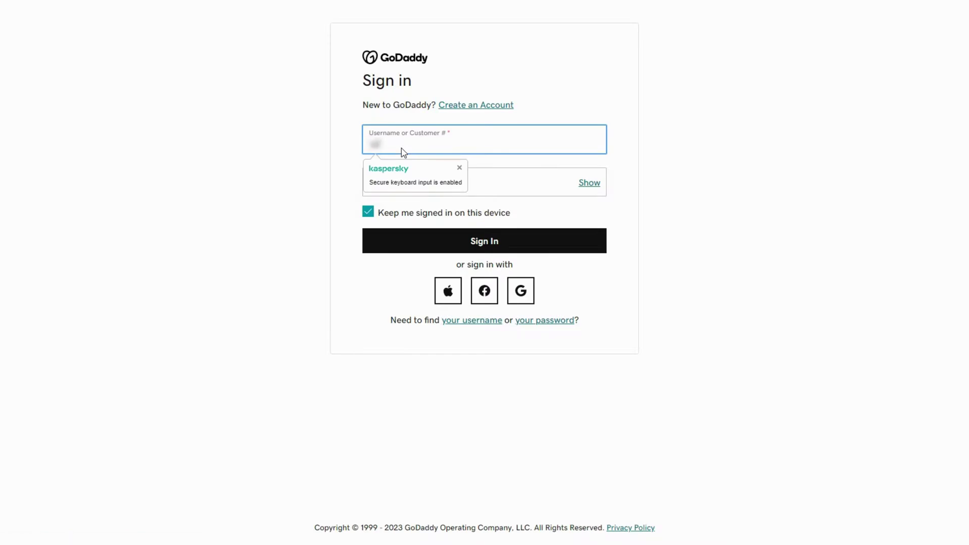
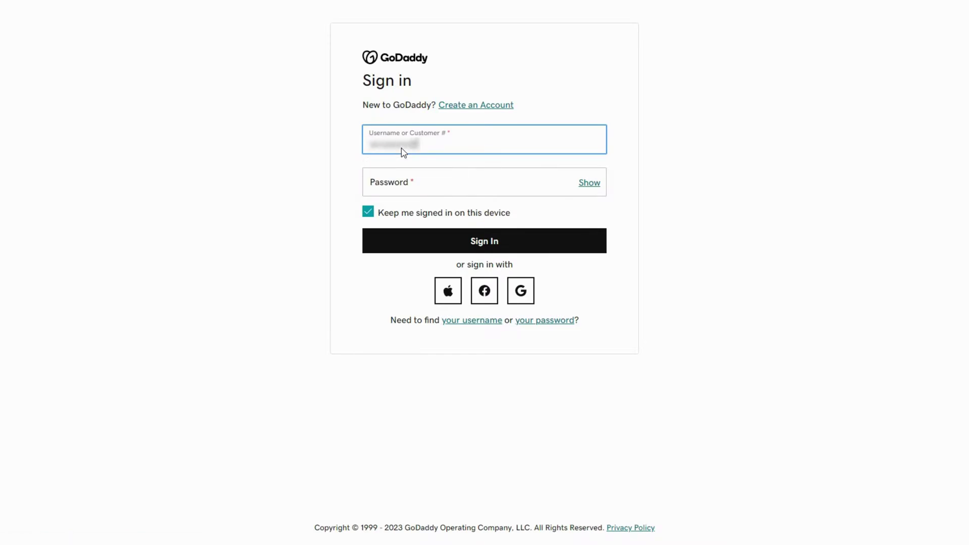
pyautogui.press('Tab')
pyautogui.write('abc123')
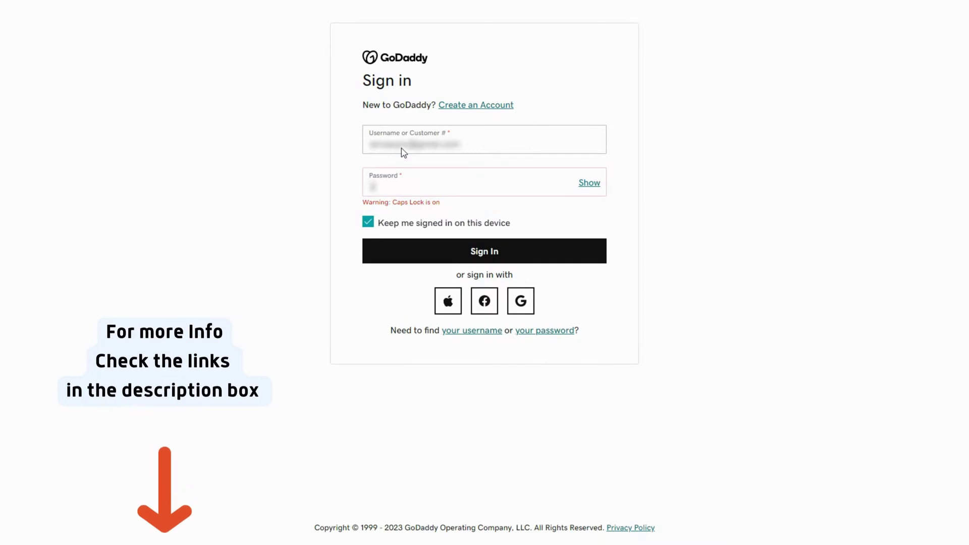
pyautogui.click(420, 246)
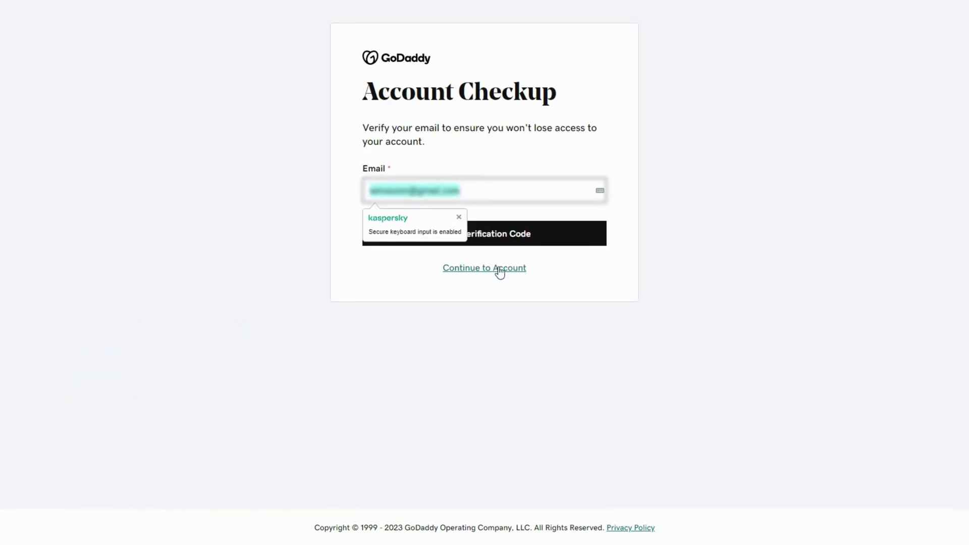
pyautogui.click(500, 271)
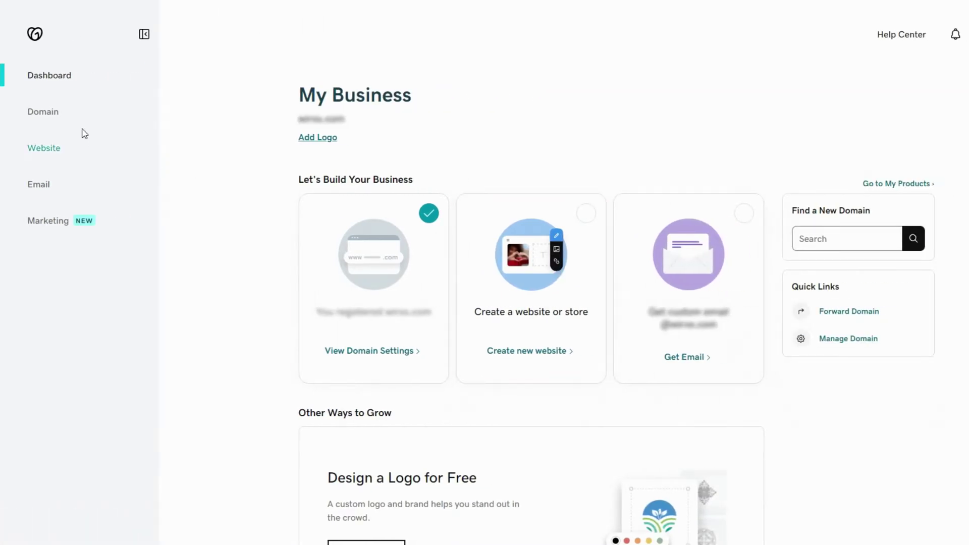
# - Open the domain's Manage DNS page and scroll to Nameservers showing ns43/ns44.domaincontrol.com
pyautogui.click(41, 116)
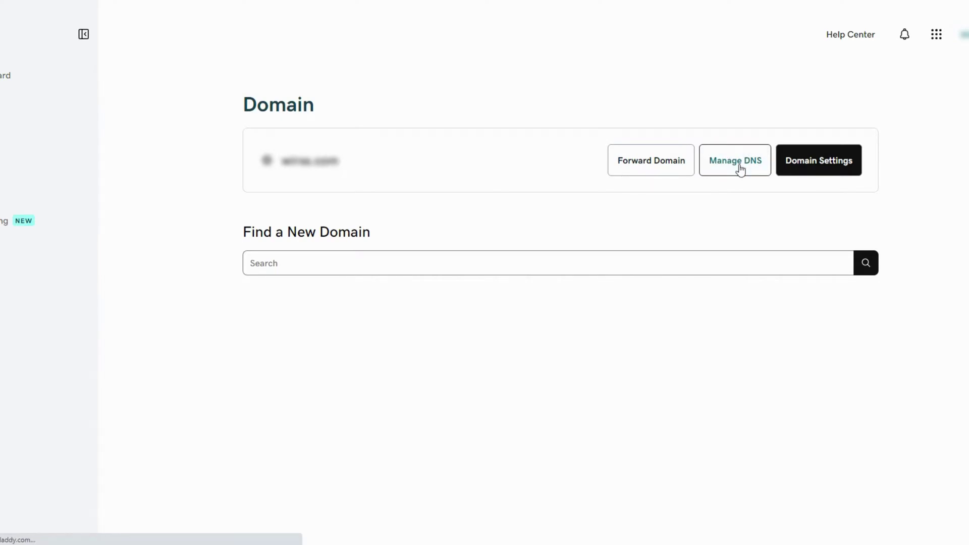
pyautogui.click(740, 168)
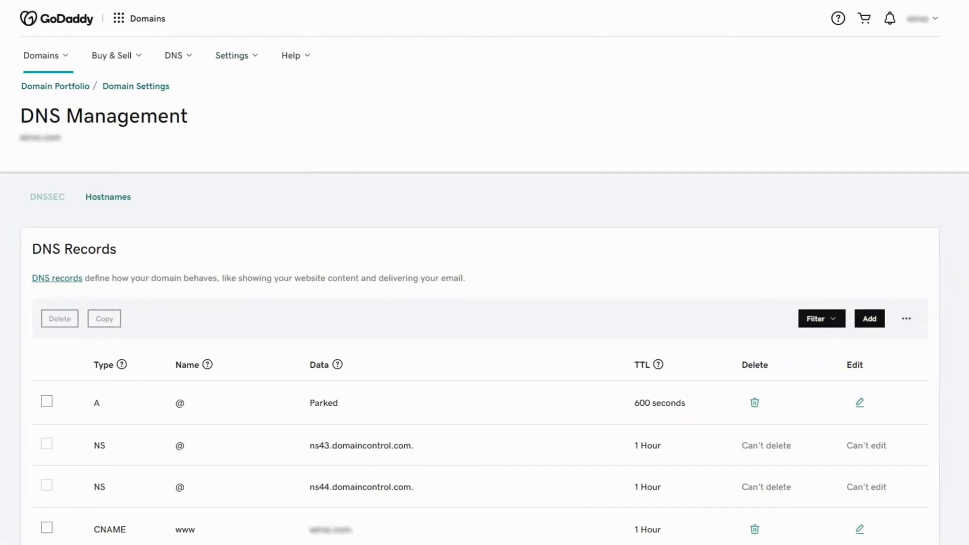
pyautogui.scroll(-6, 485, 273)
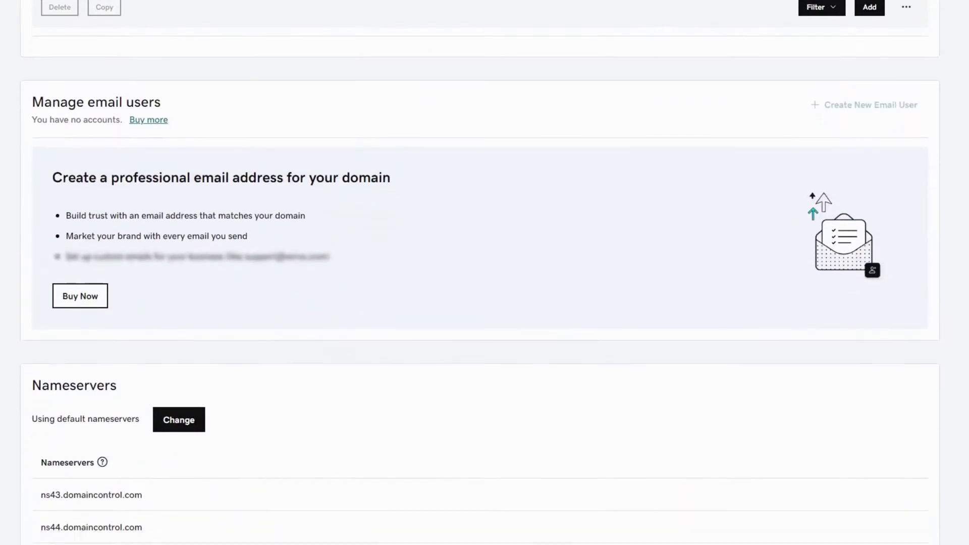
pyautogui.scroll(-4, 484, 273)
pyautogui.moveTo(38, 203); pyautogui.dragTo(133, 198)
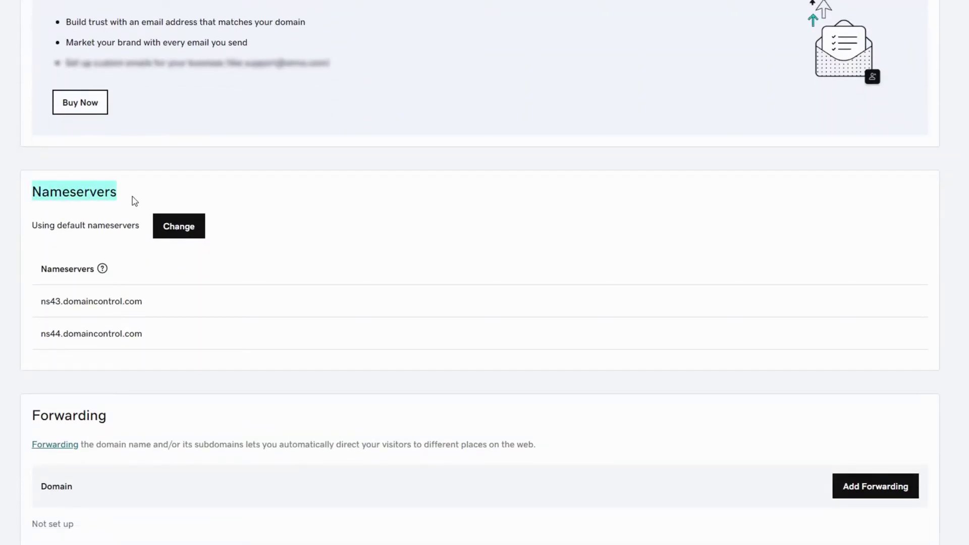
# - Switch to custom nameservers and paste norman.ns.cloudflare.com and paityn.ns.cloudflare.com as Nameservers 1 and 2
pyautogui.click(171, 227)
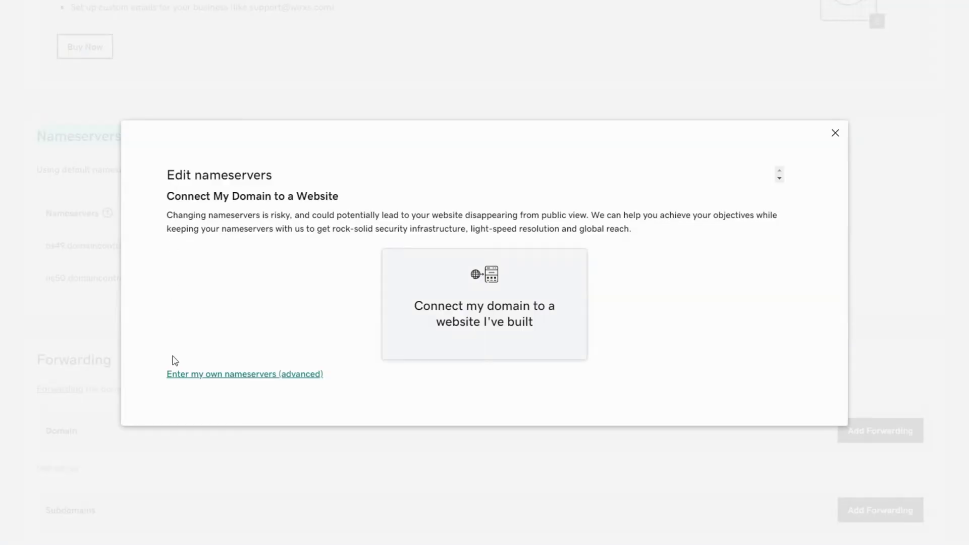
pyautogui.click(197, 377)
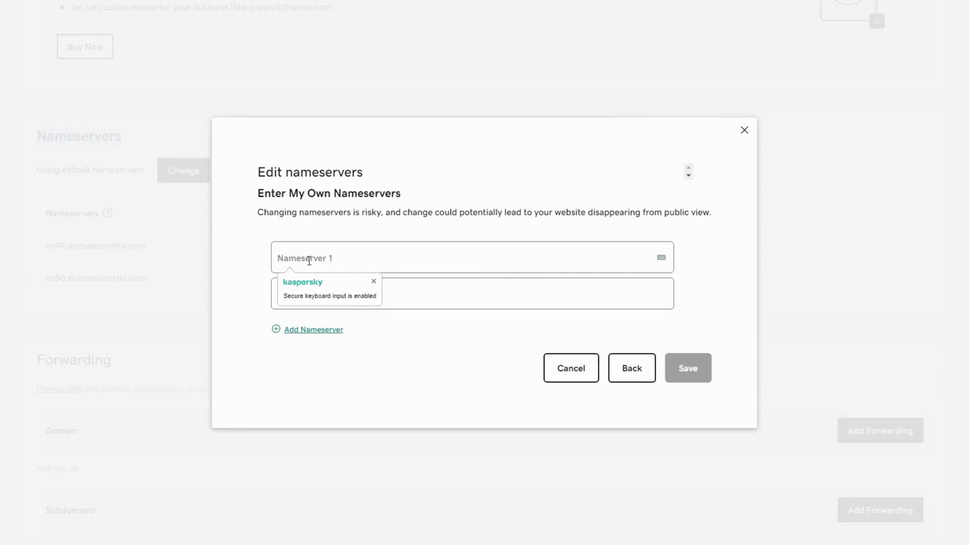
pyautogui.hotkey('ctrl', 'v')
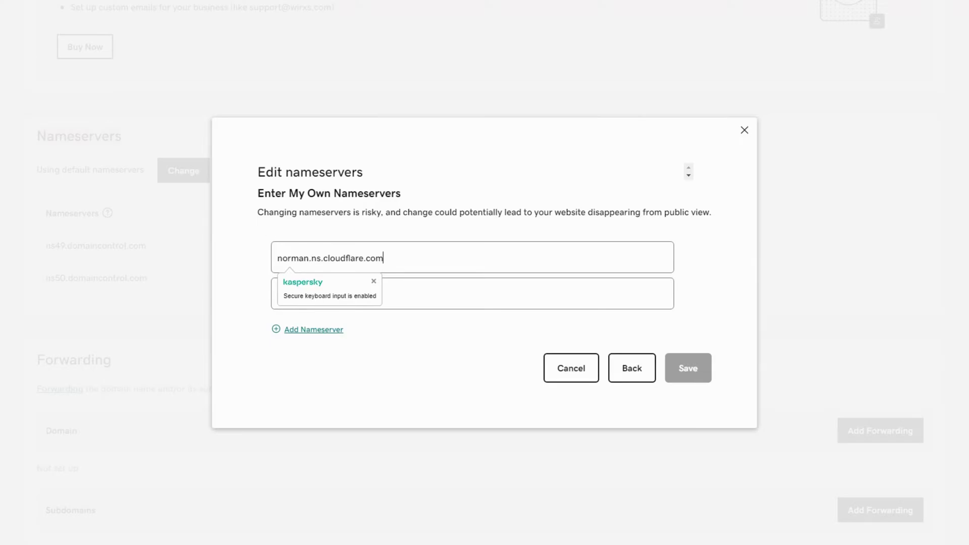
pyautogui.hotkey('ctrl', 'Tab')
pyautogui.click(507, 285)
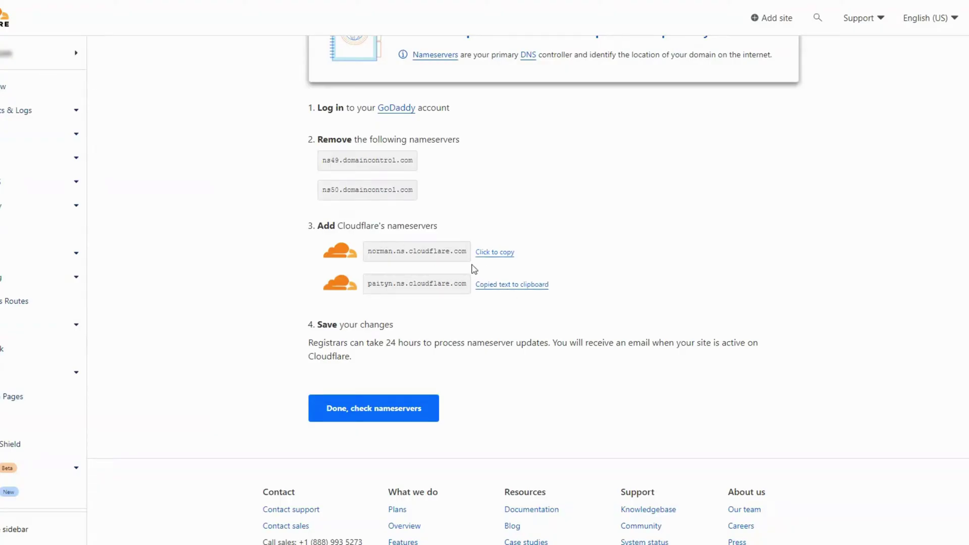
pyautogui.hotkey('ctrl', 'Tab')
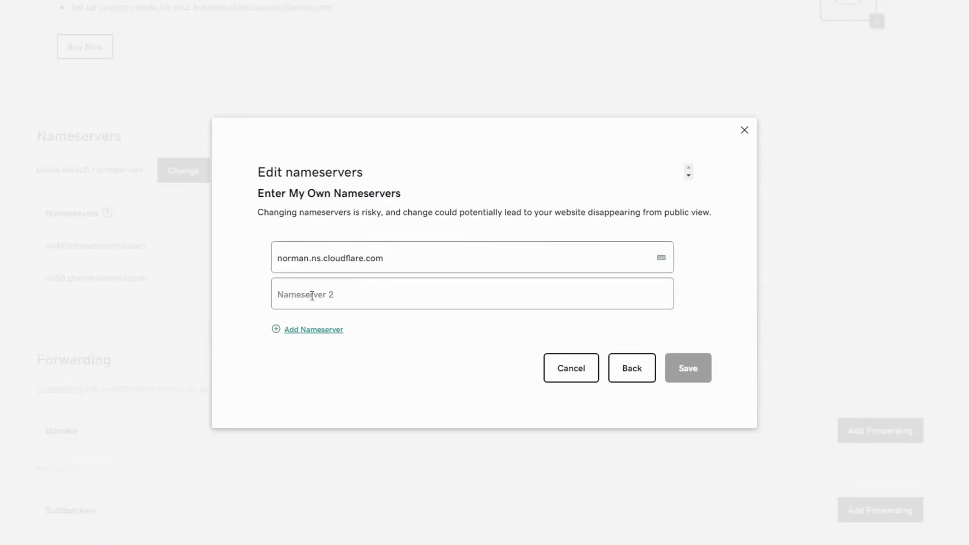
pyautogui.click(313, 293)
pyautogui.hotkey('ctrl', 'v')
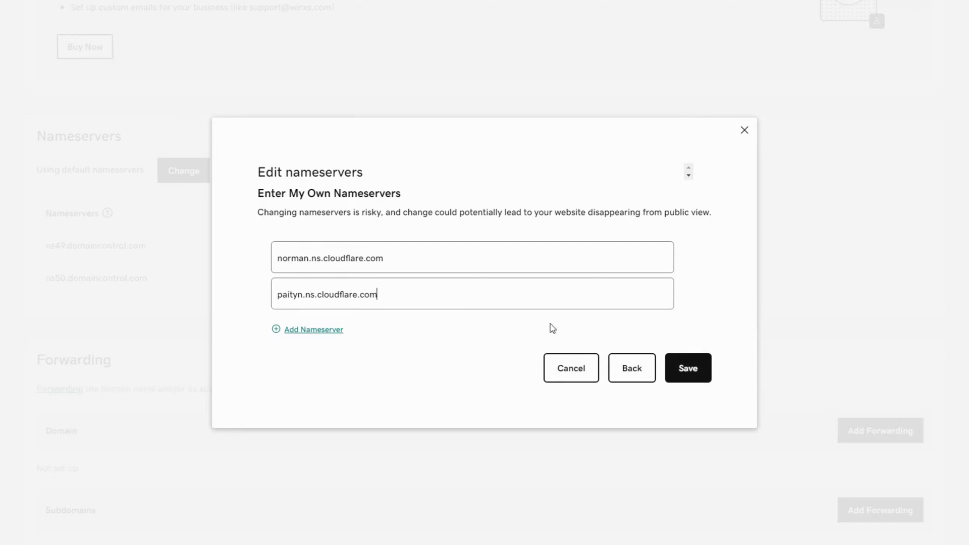
# - Save the Cloudflare nameservers with consent, then check them in GoDaddy's Nameservers section
pyautogui.click(702, 383)
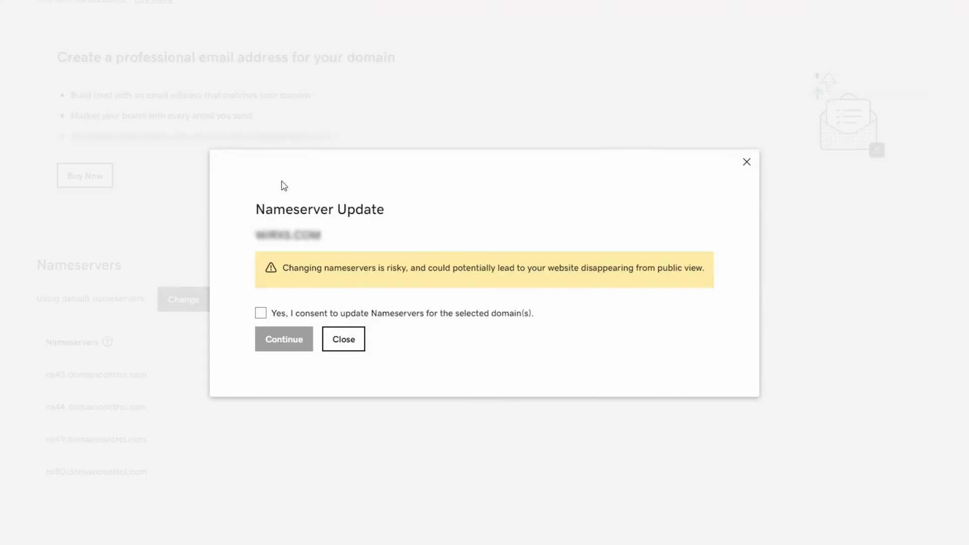
pyautogui.click(260, 314)
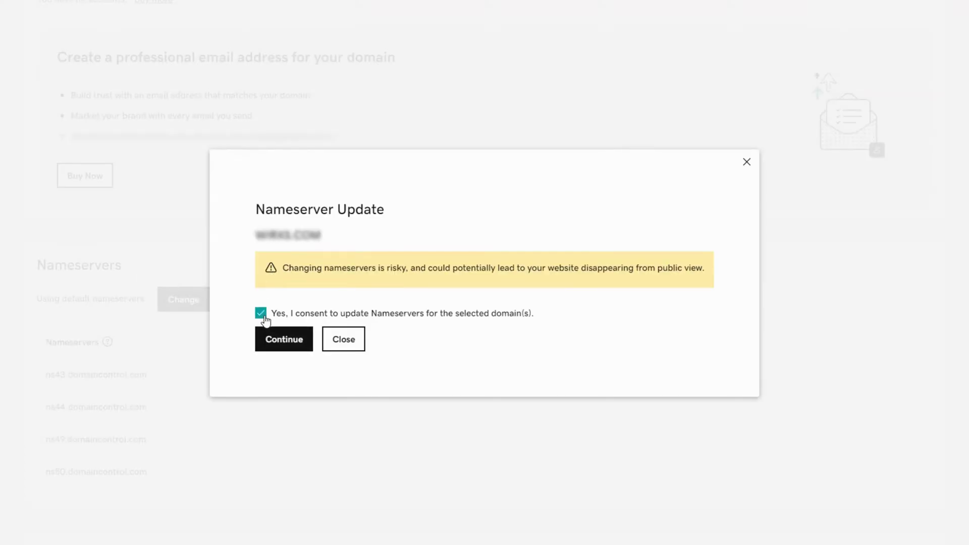
pyautogui.click(278, 340)
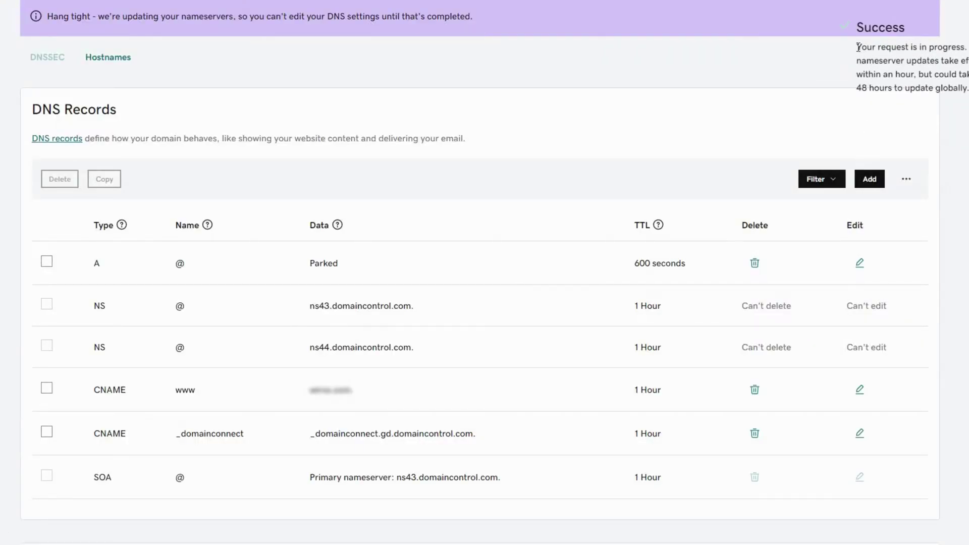
pyautogui.moveTo(857, 47); pyautogui.dragTo(866, 92)
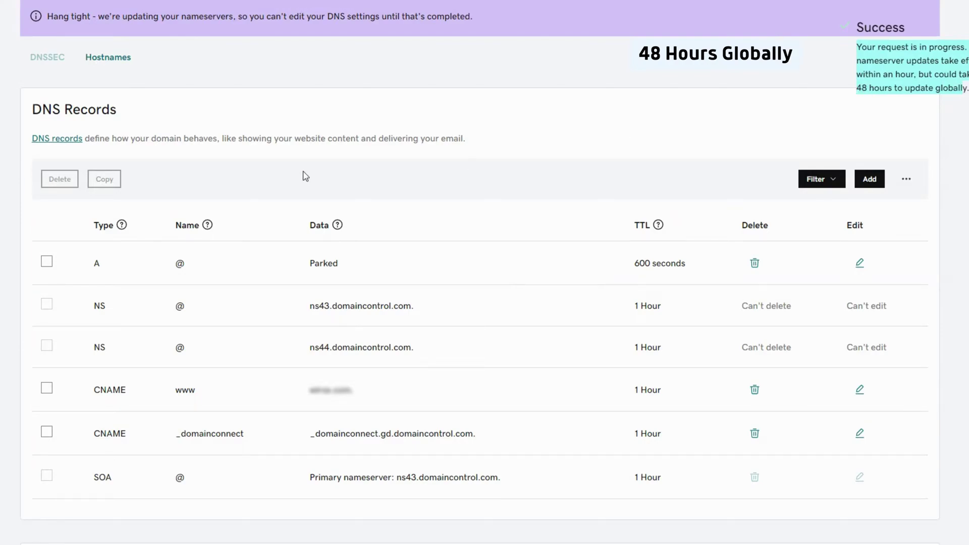
pyautogui.scroll(-10, 306, 175)
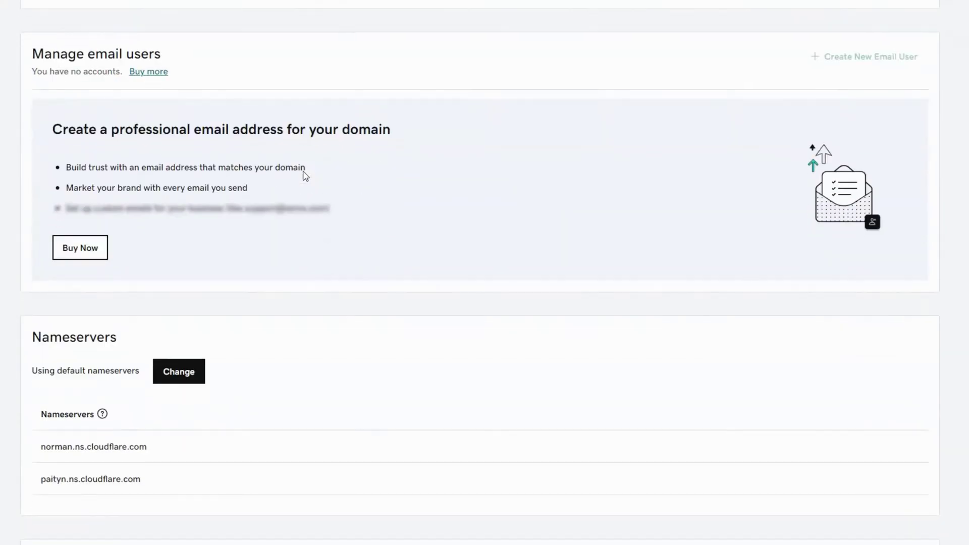
pyautogui.scroll(-5, 306, 176)
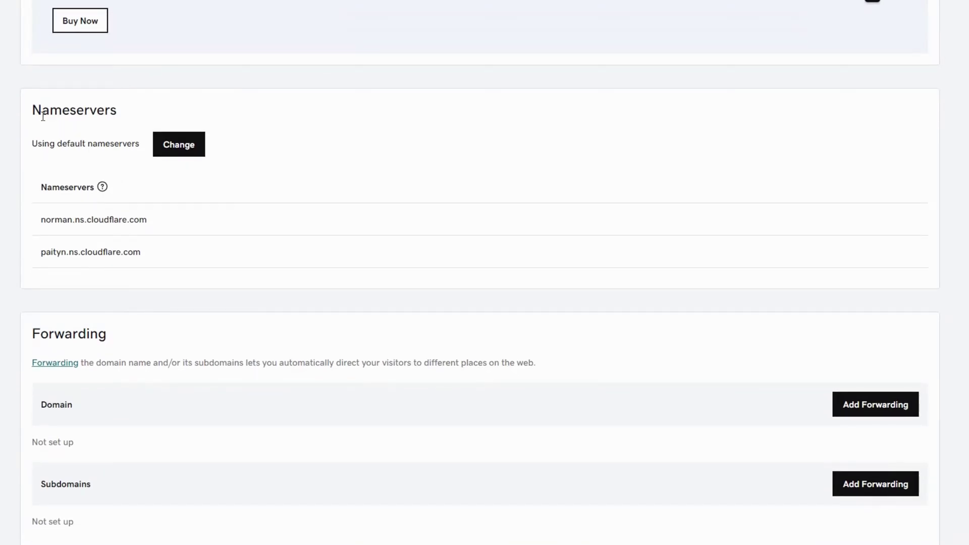
pyautogui.moveTo(36, 114); pyautogui.dragTo(124, 119)
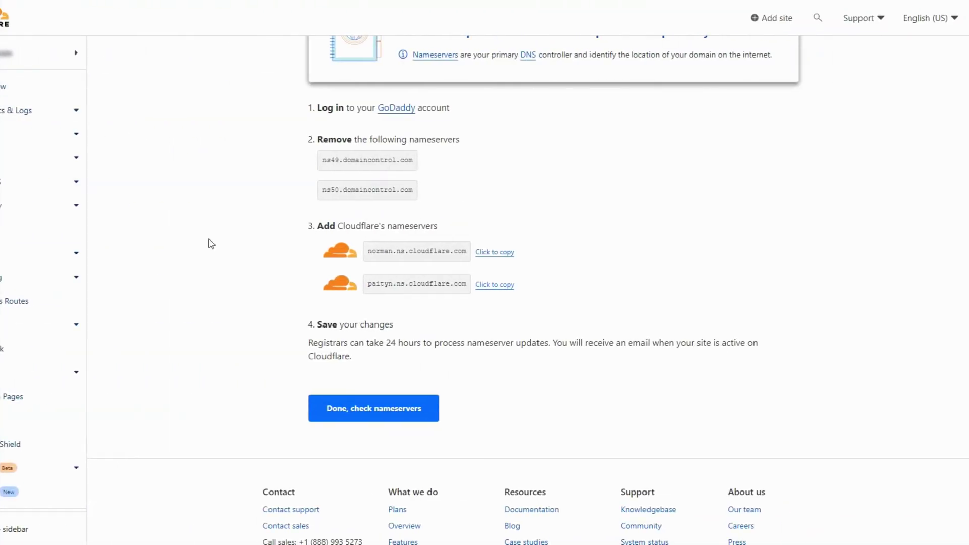
# - Confirm the nameserver change and save Automatic HTTPS Rewrites, Always Use HTTPS and Brotli as on
pyautogui.click(371, 409)
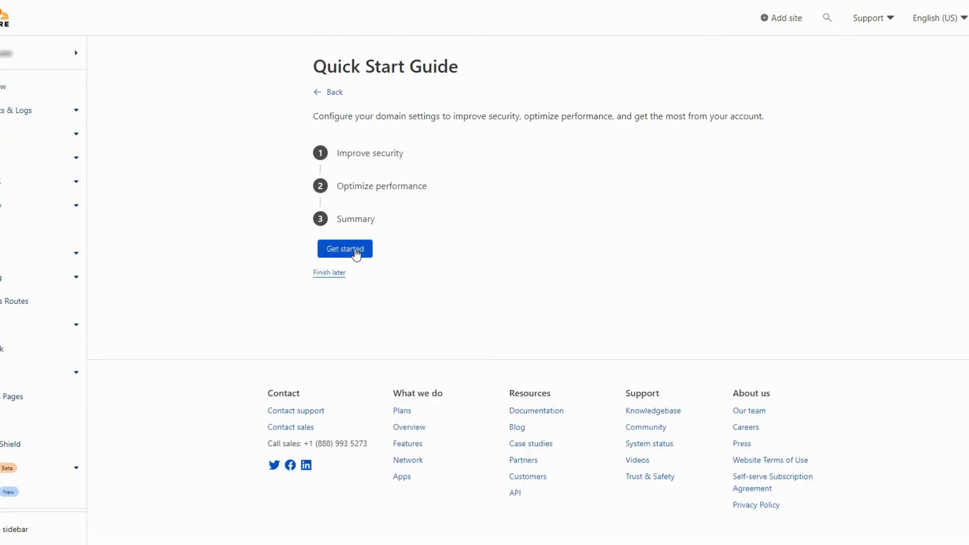
pyautogui.click(353, 249)
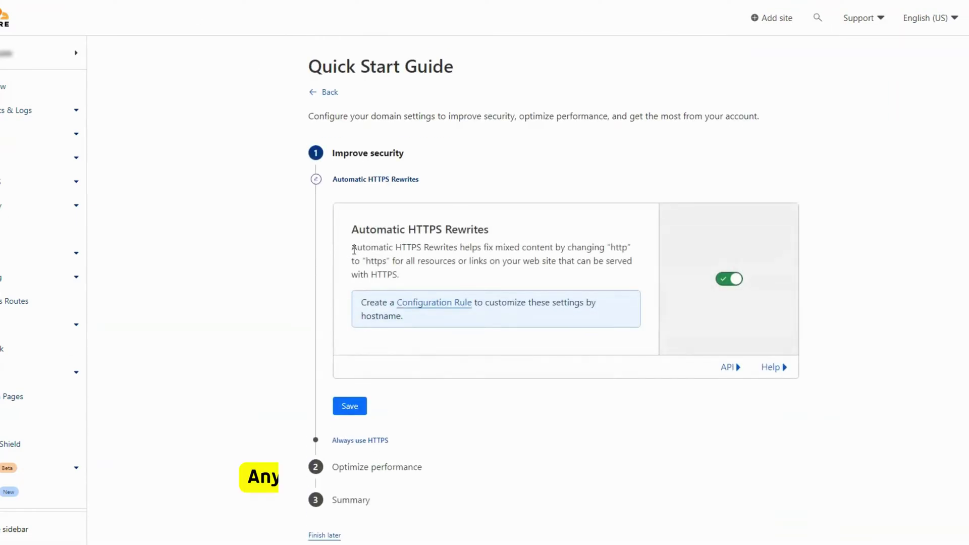
pyautogui.moveTo(347, 232); pyautogui.dragTo(508, 236)
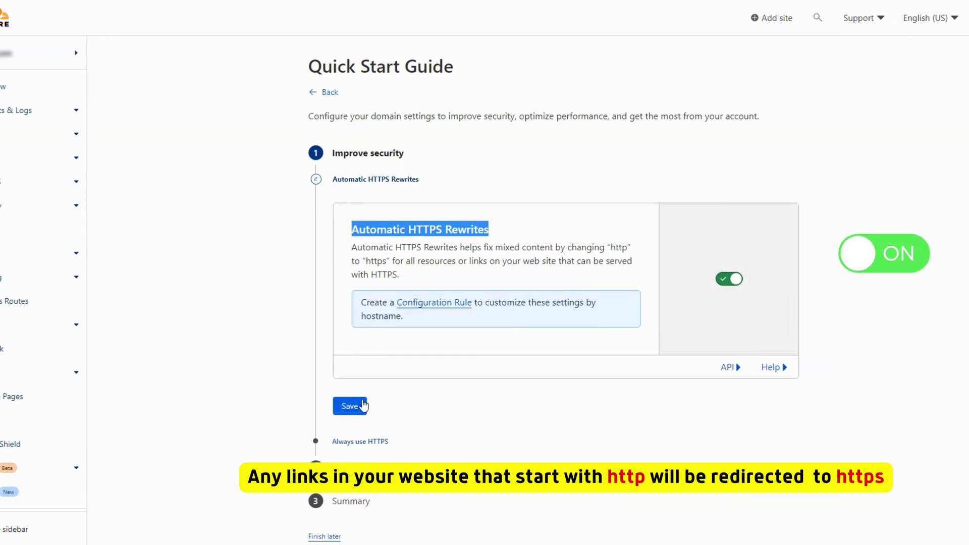
pyautogui.click(364, 404)
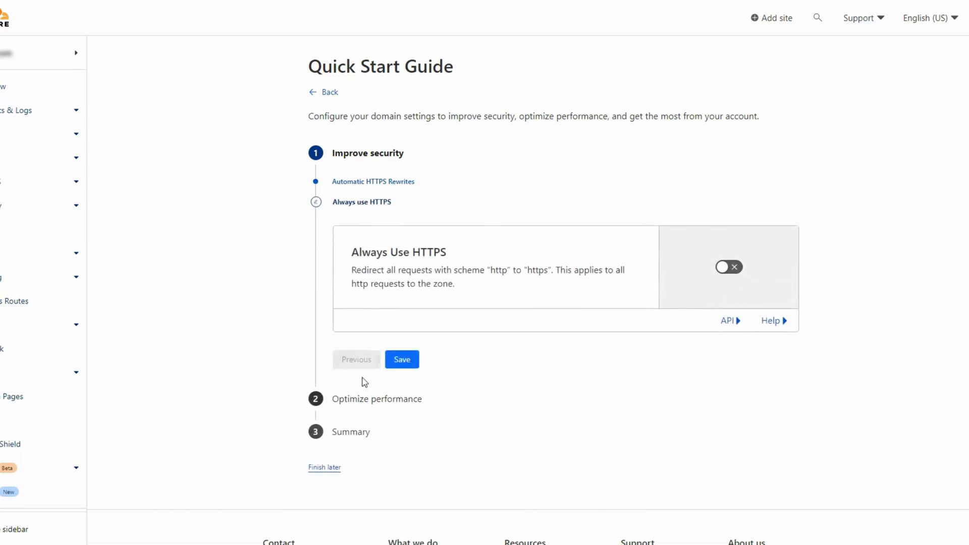
pyautogui.moveTo(351, 255); pyautogui.dragTo(465, 257)
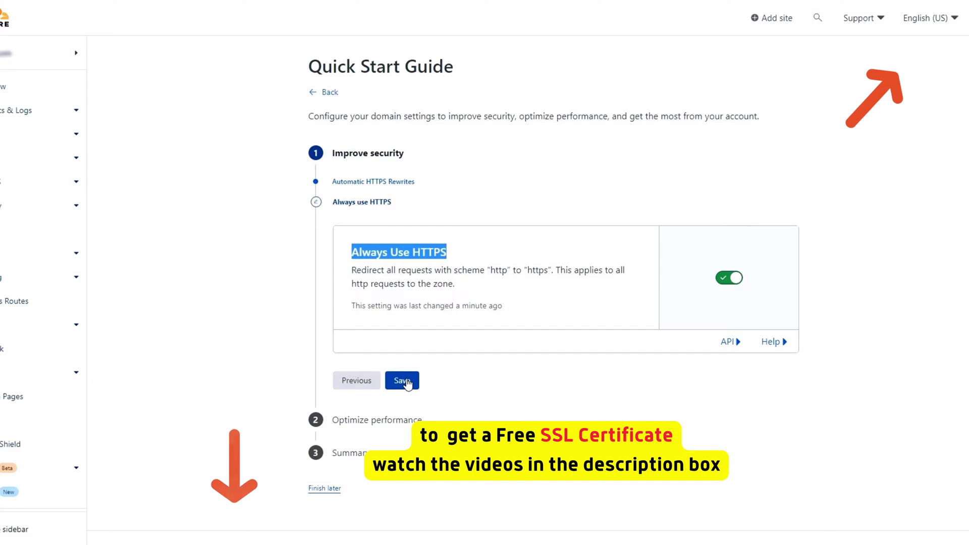
pyautogui.click(407, 383)
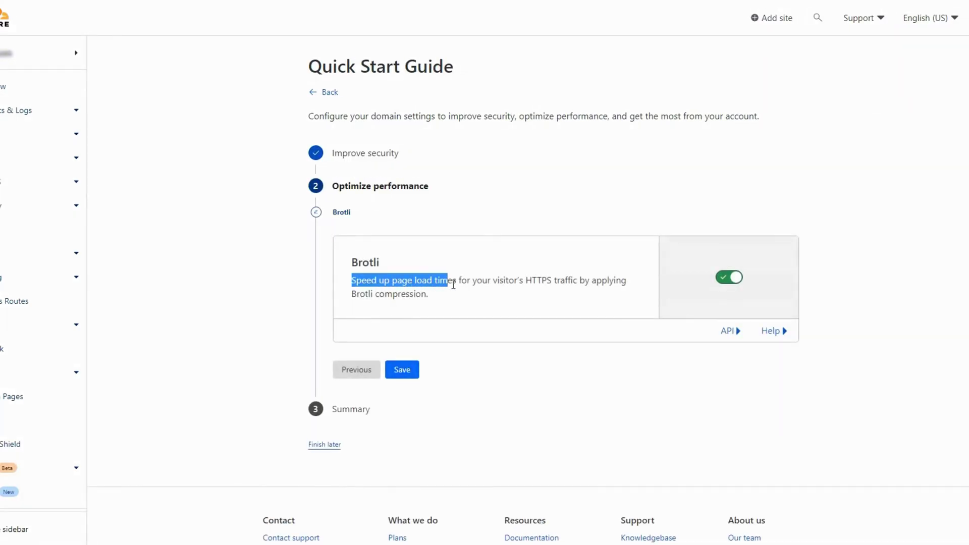
pyautogui.click(407, 374)
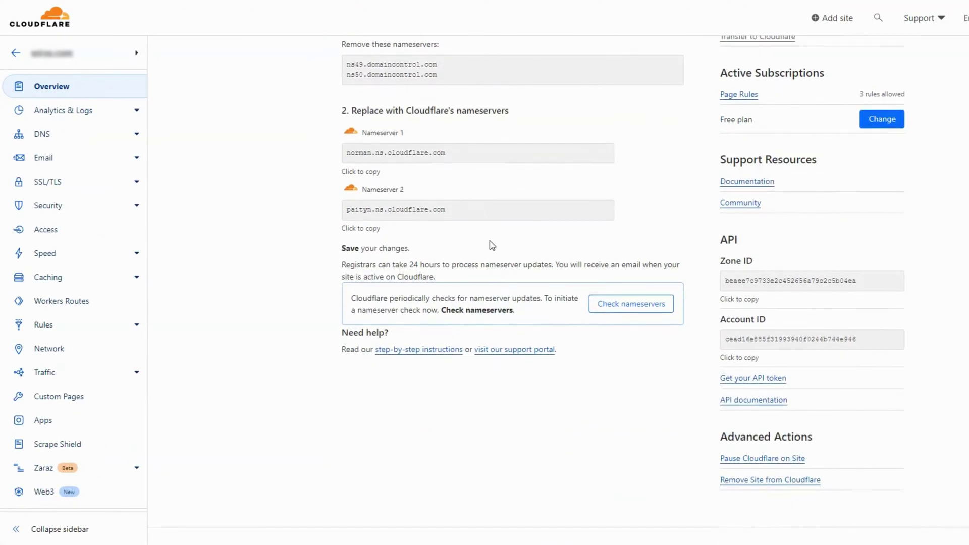
# - Ask Cloudflare to re-check the domain's nameservers now
pyautogui.scroll(1, 492, 246)
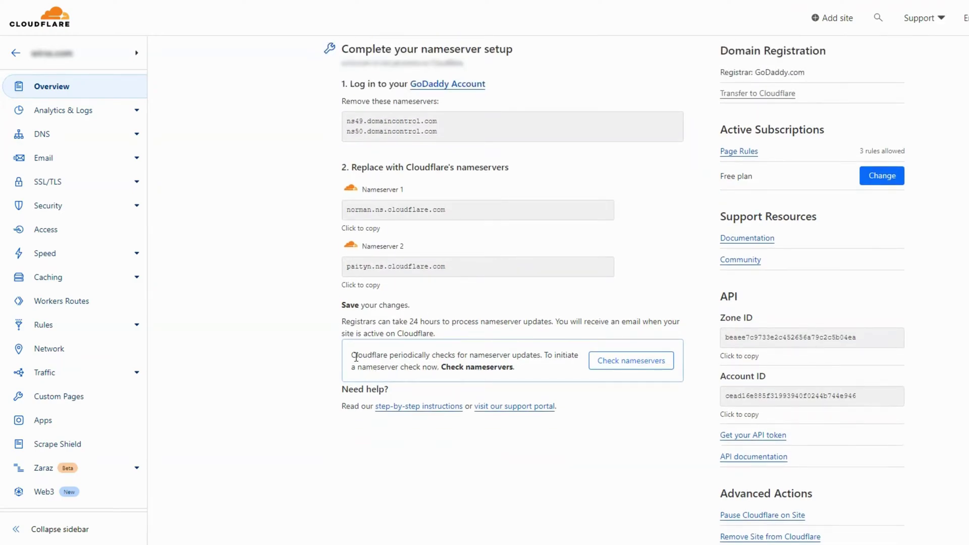
pyautogui.click(629, 373)
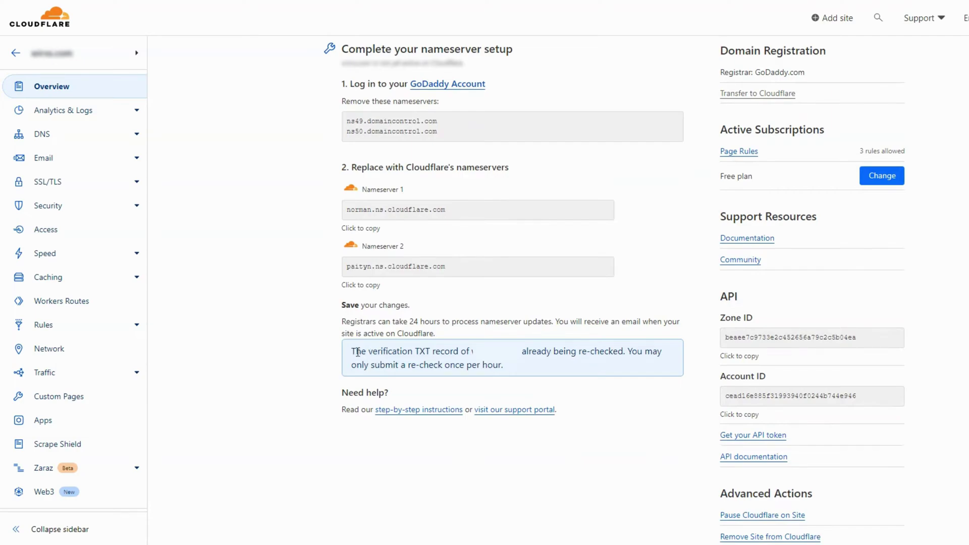
pyautogui.moveTo(358, 352); pyautogui.dragTo(658, 362)
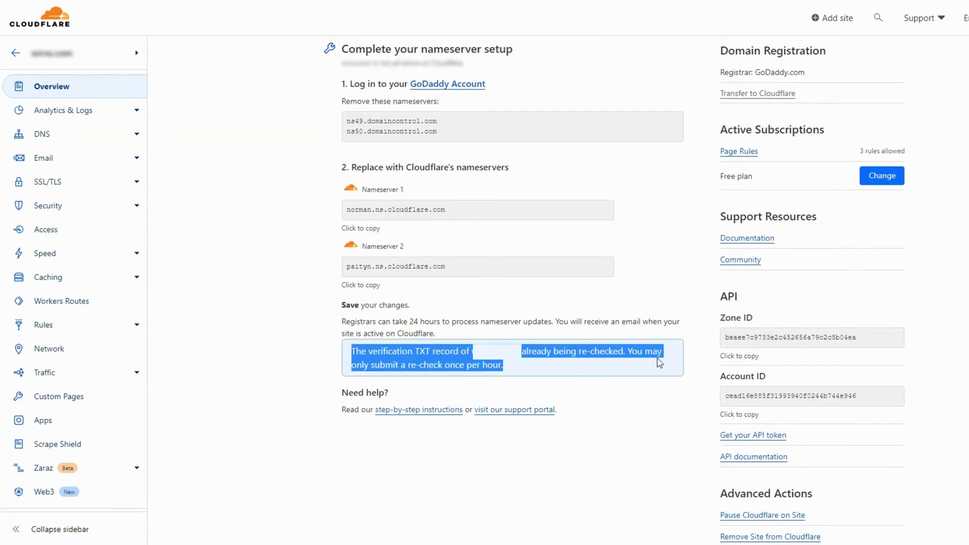
pyautogui.click(527, 288)
pyautogui.scroll(1, 444, 222)
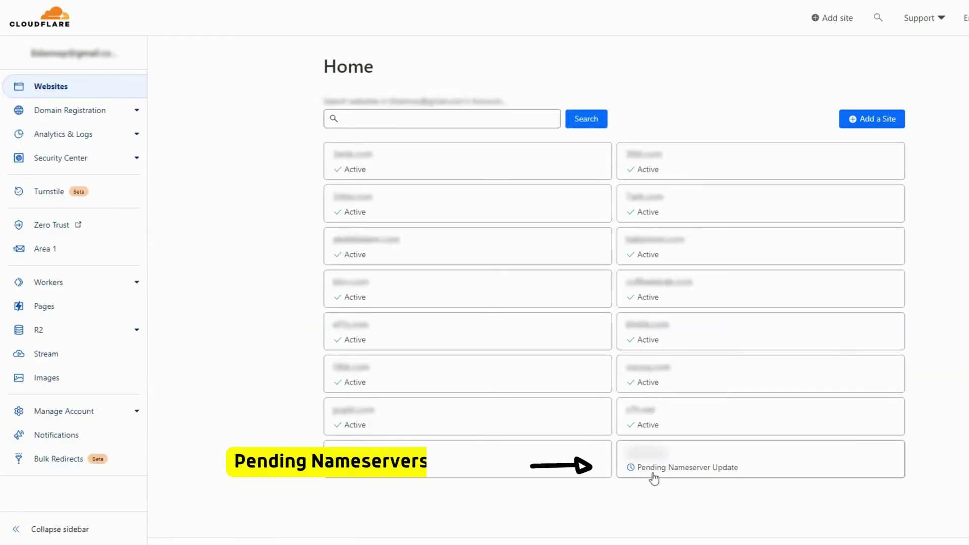
# - Open the pending site's Overview and confirm it reads 'Cloudflare is now protecting your site'
pyautogui.click(716, 469)
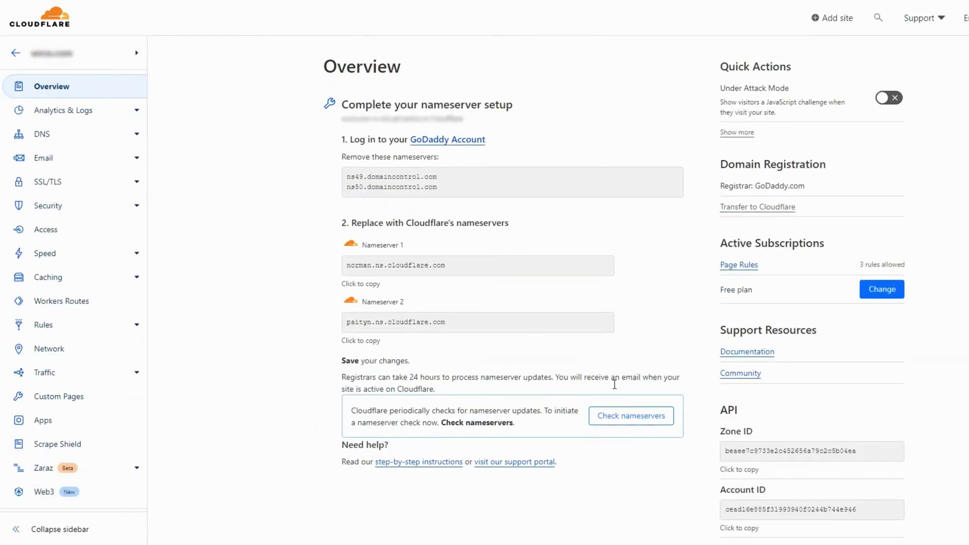
pyautogui.scroll(-1, 613, 444)
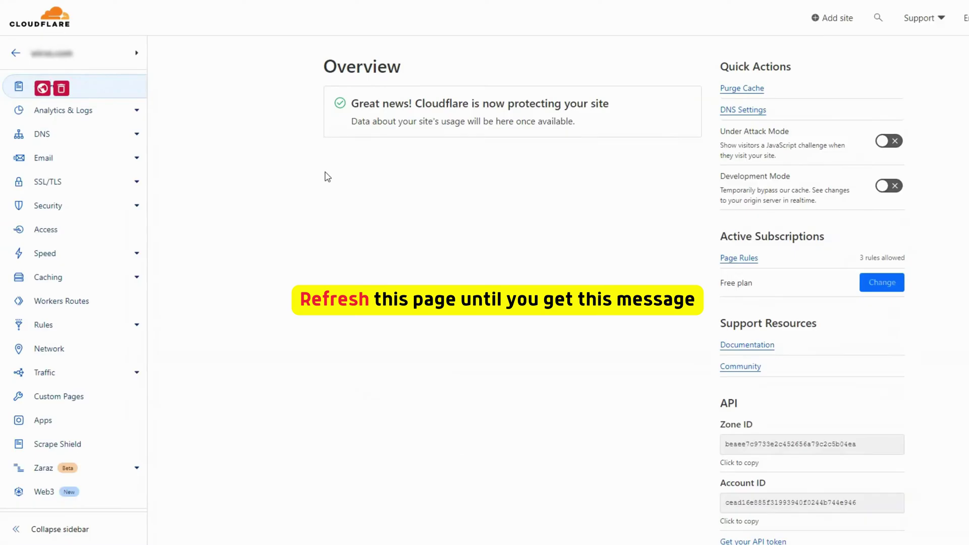
pyautogui.moveTo(352, 171); pyautogui.dragTo(613, 177)
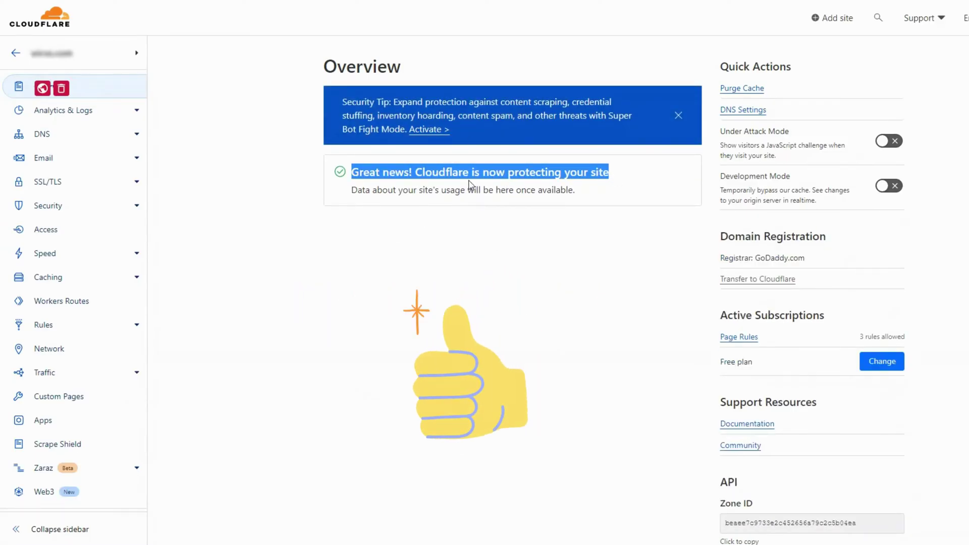
pyautogui.click(423, 199)
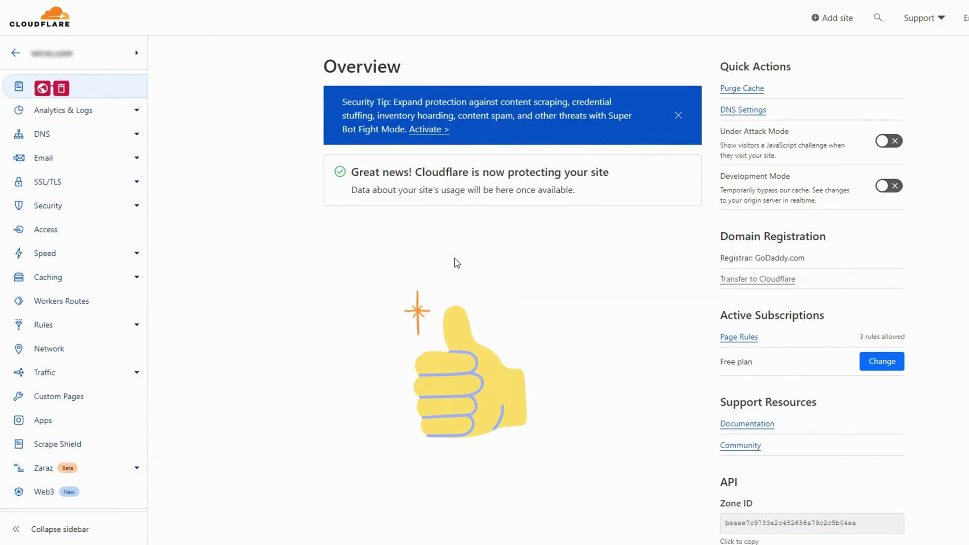
# - In DNS Records, delete the A record pointing to 34.102.136.180
pyautogui.click(32, 140)
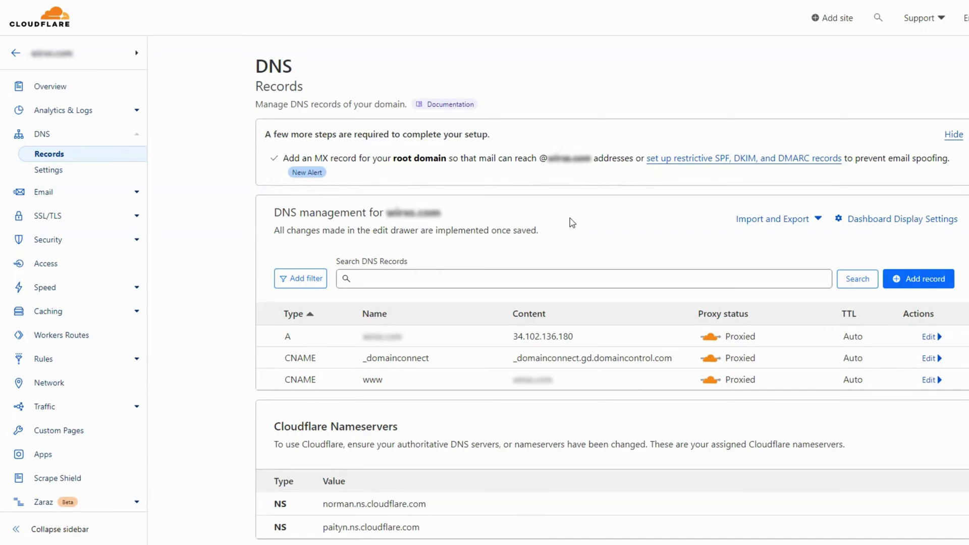
pyautogui.scroll(-2, 556, 217)
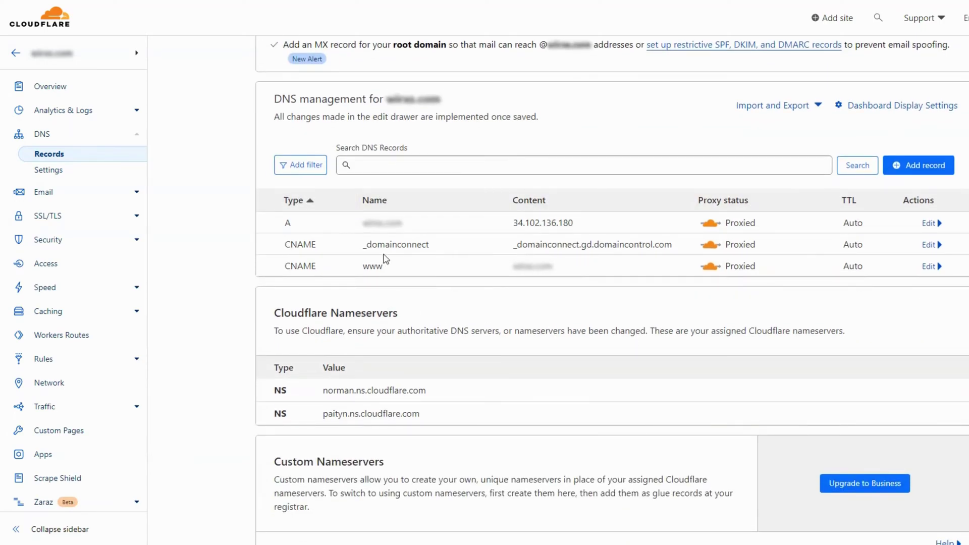
pyautogui.scroll(-2, 448, 370)
pyautogui.scroll(4, 446, 364)
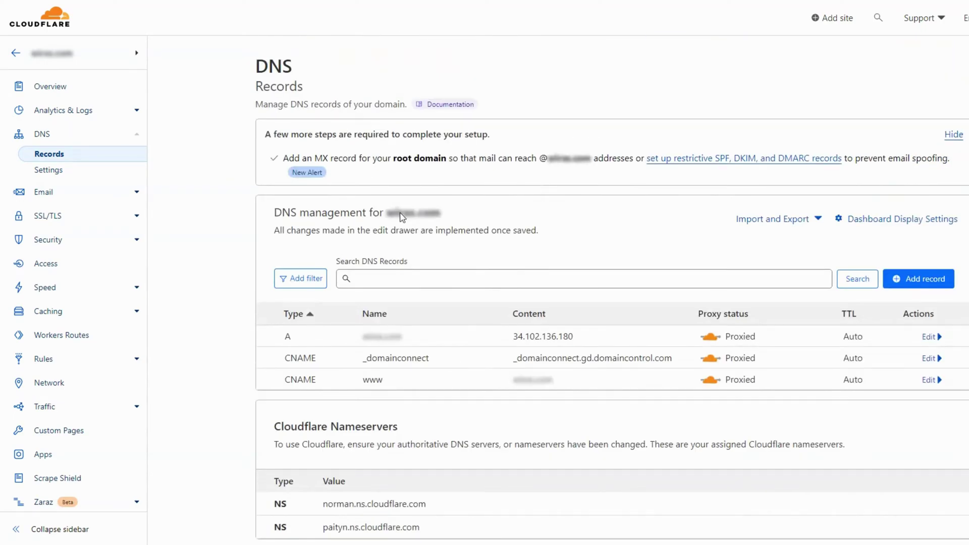
pyautogui.click(931, 337)
pyautogui.scroll(-1, 936, 283)
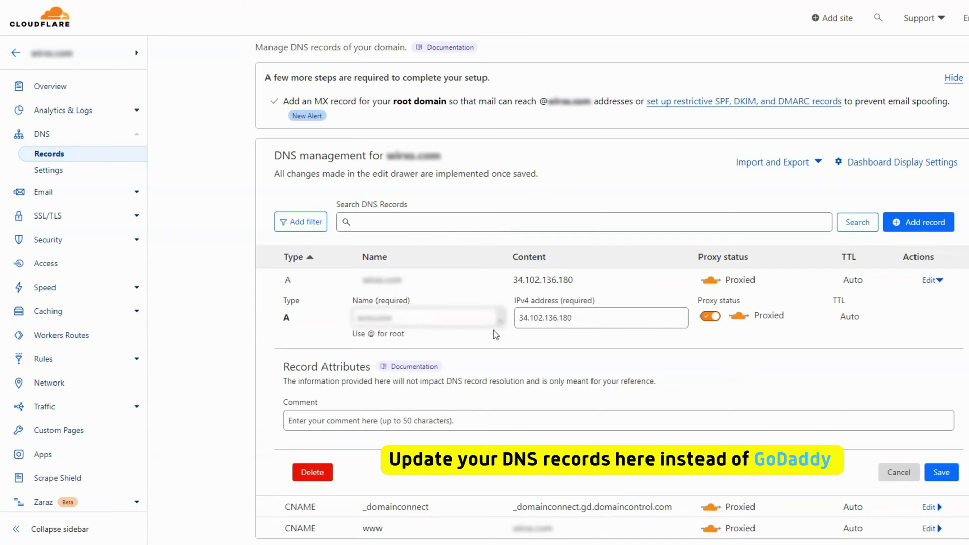
pyautogui.click(311, 475)
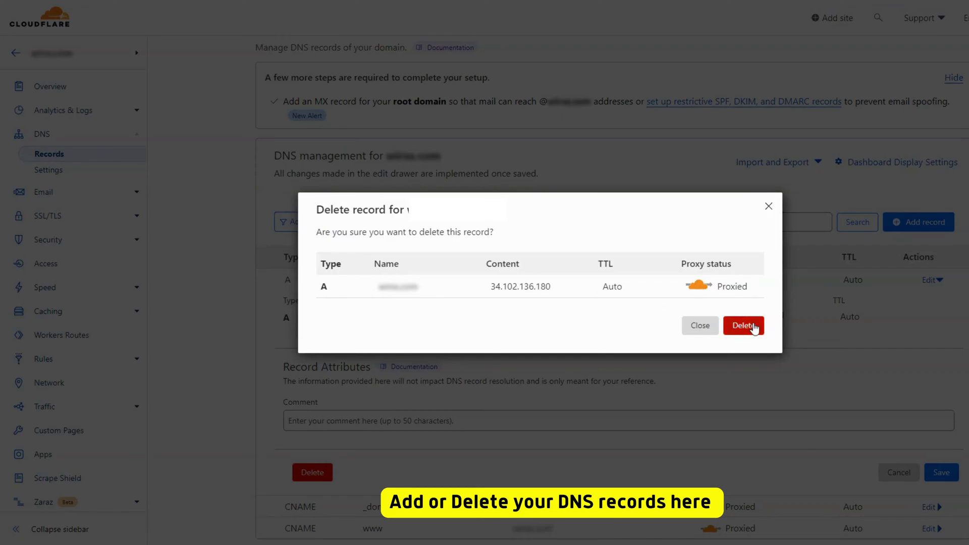
pyautogui.click(742, 324)
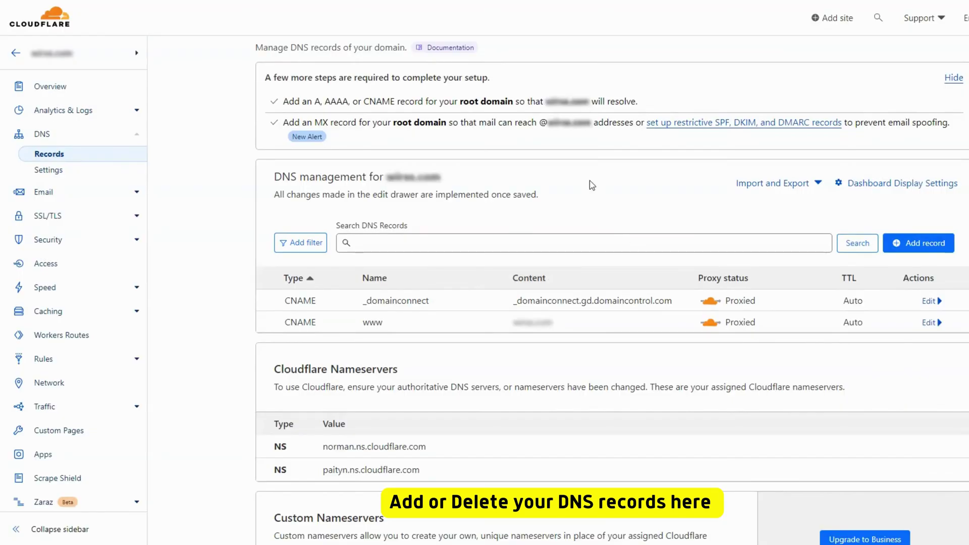
pyautogui.scroll(-2, 471, 262)
# - Open a new DNS record form, review the record types, then cancel without adding anything
pyautogui.click(896, 127)
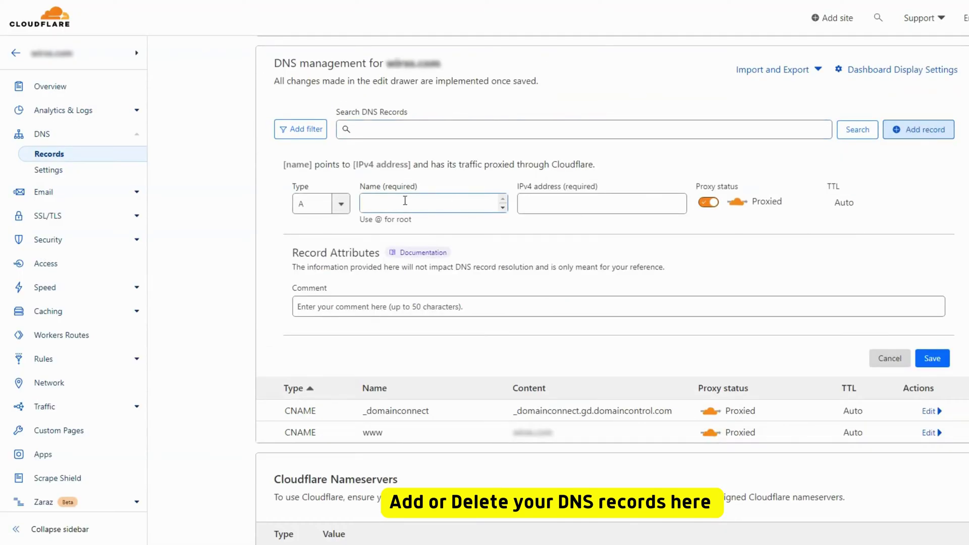
pyautogui.click(341, 204)
pyautogui.click(540, 233)
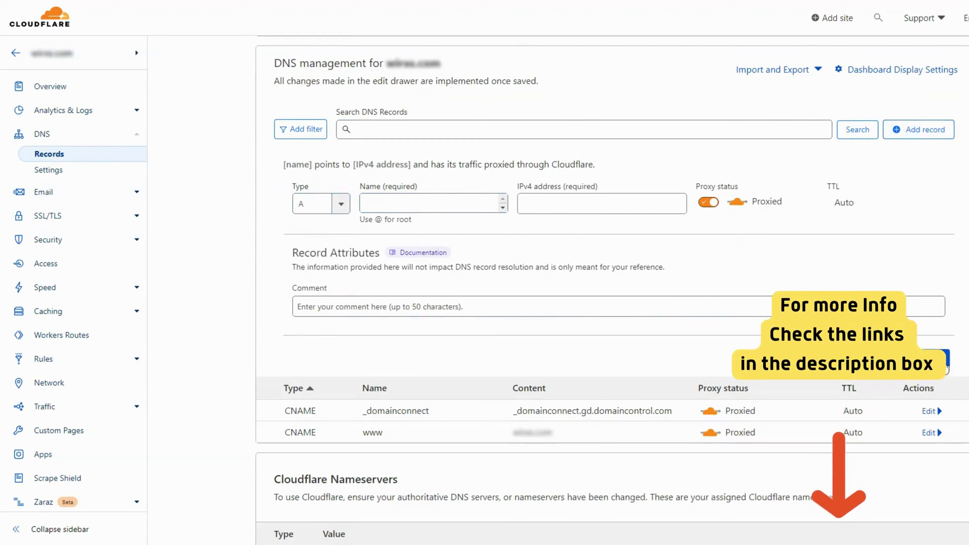
pyautogui.click(889, 359)
pyautogui.scroll(3, 606, 303)
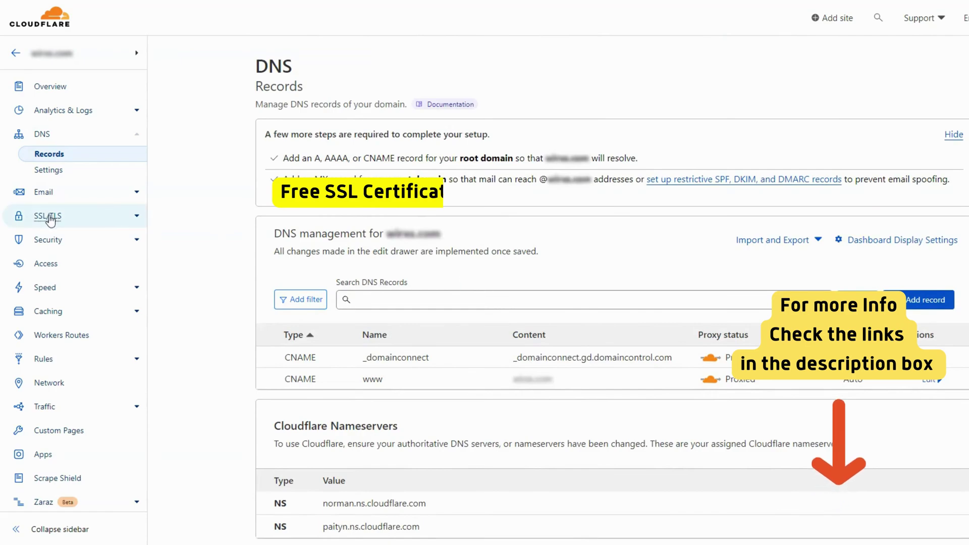
pyautogui.scroll(-1, 50, 262)
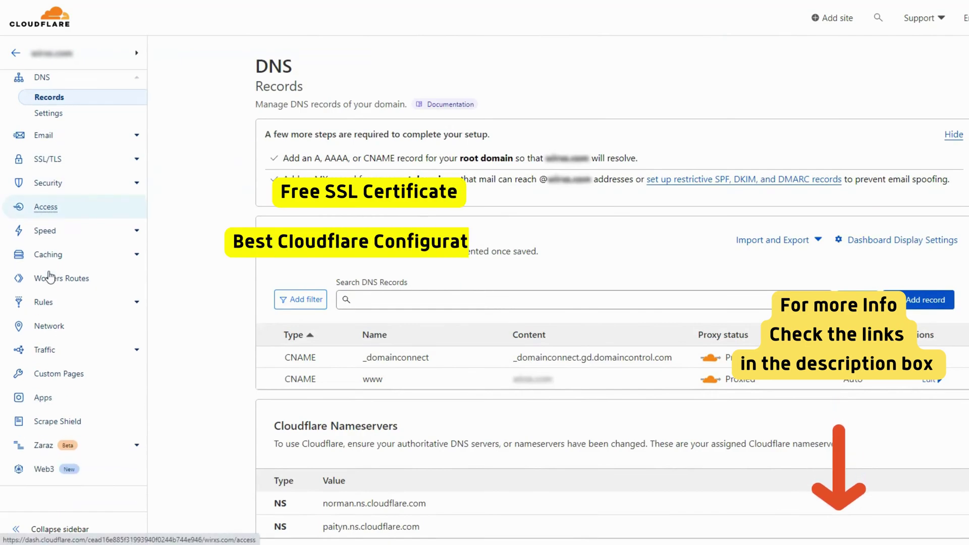
pyautogui.scroll(1, 50, 257)
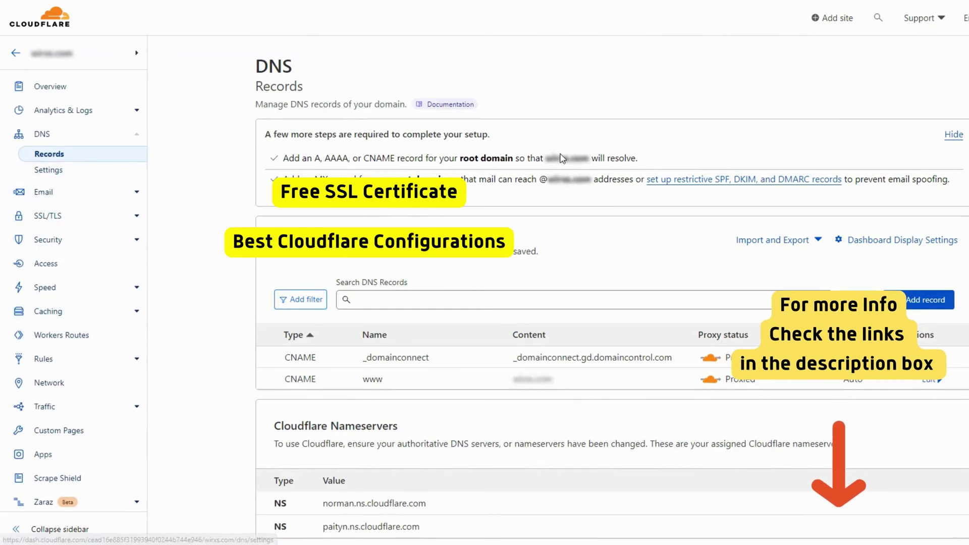